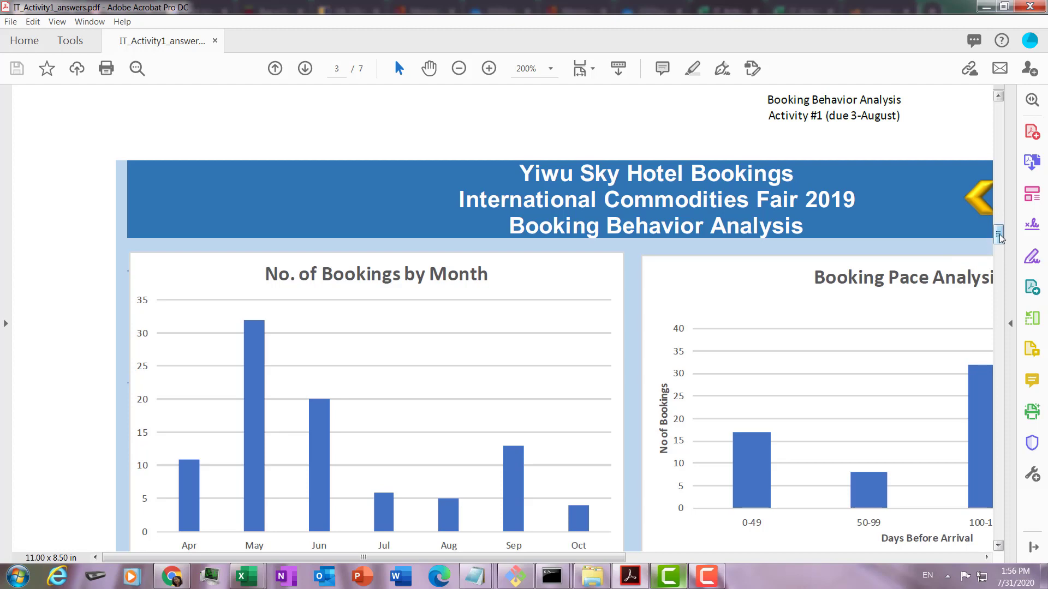
- Switch to the IT_Activity1_Data workbook in Excel and create a PivotTable from the HotelData table (Table1) on a new worksheet
left_click_drag(992, 236, 992, 243)
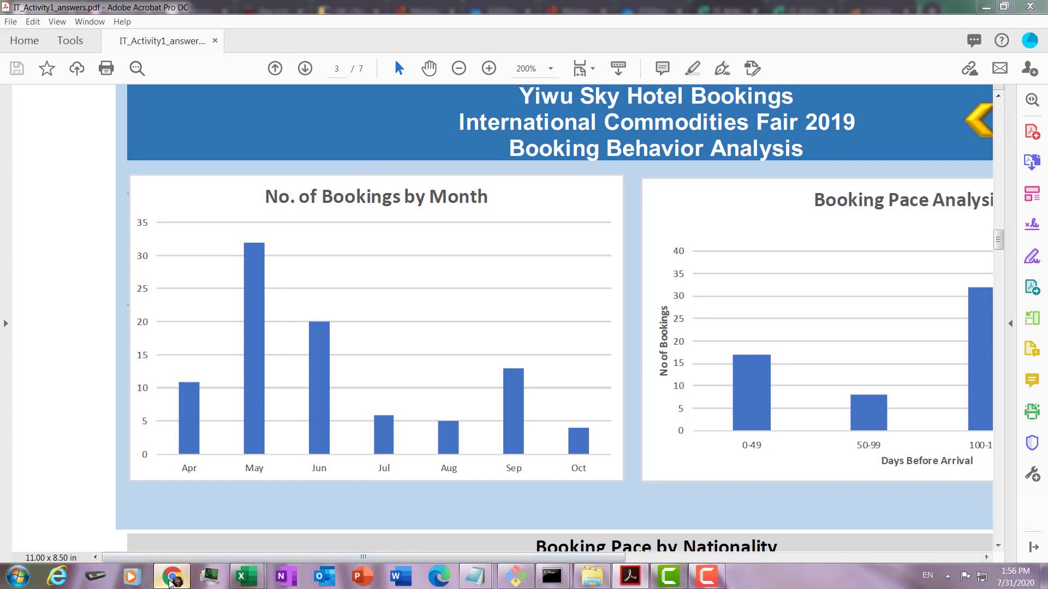
left_click(172, 577)
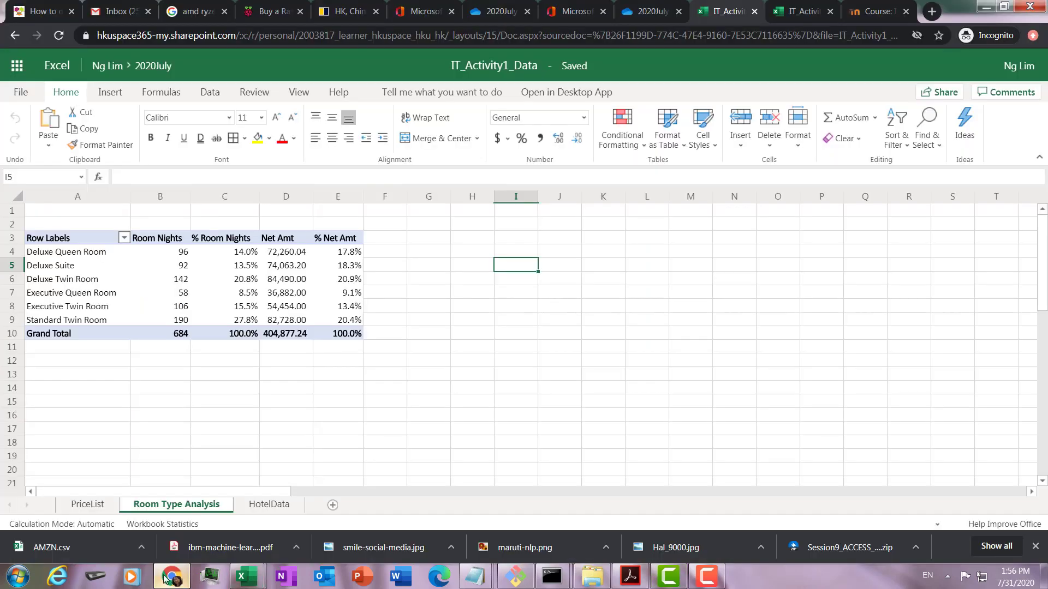
left_click(268, 504)
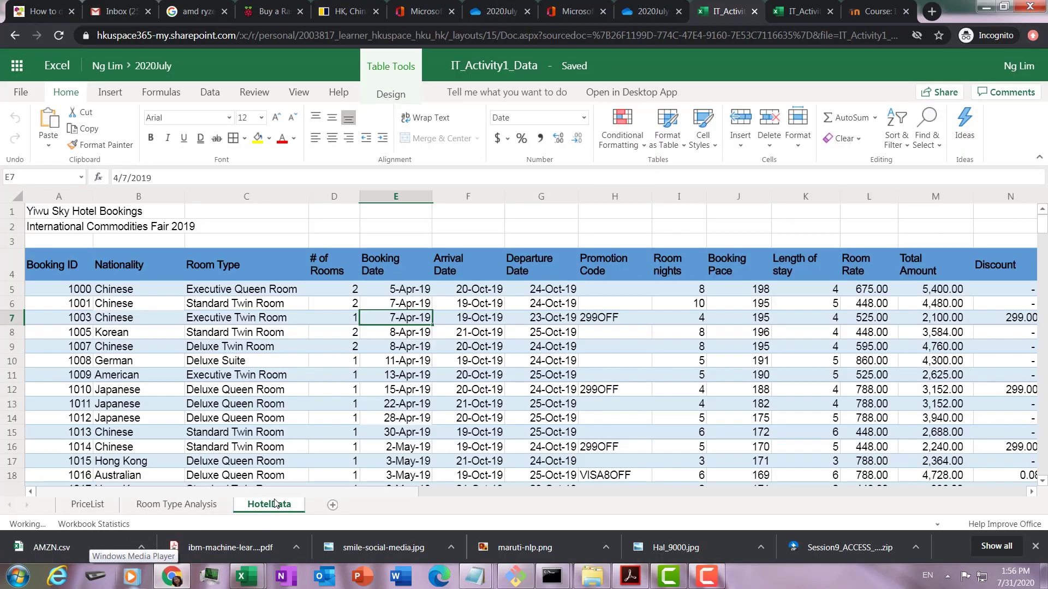
left_click(306, 389)
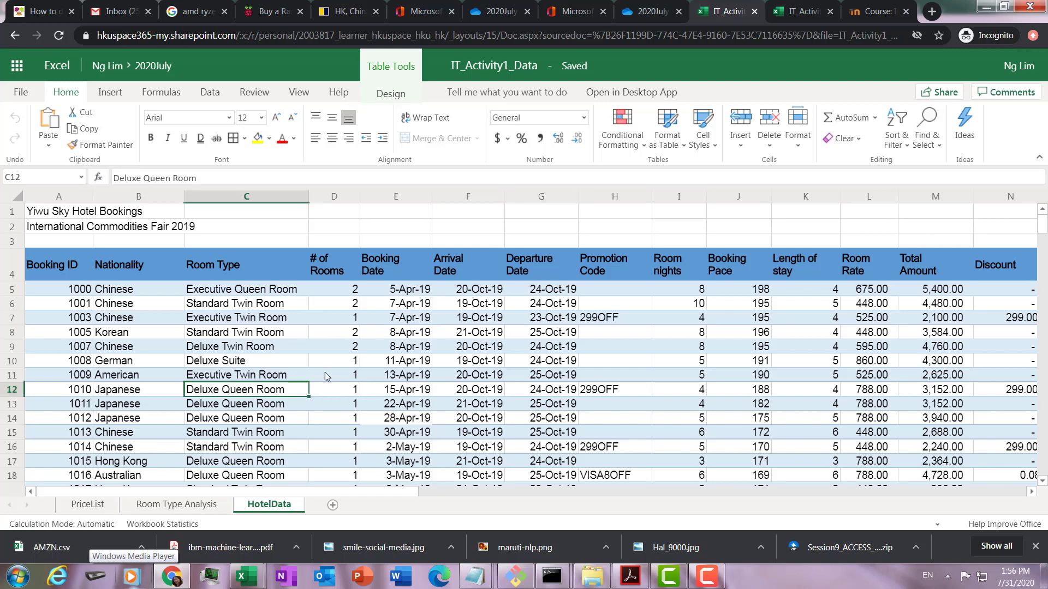
left_click(230, 321)
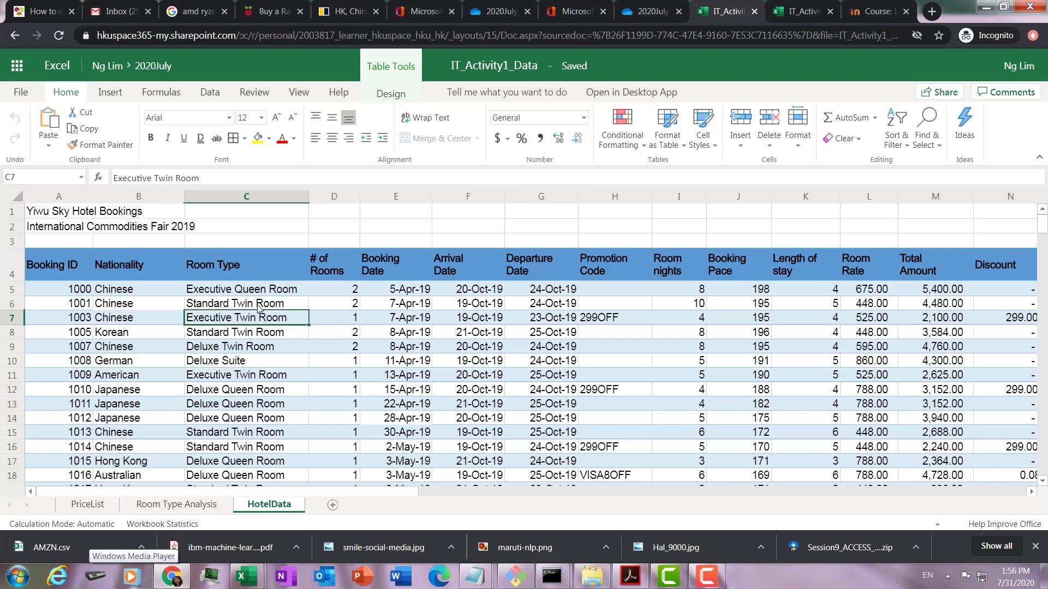
left_click(111, 93)
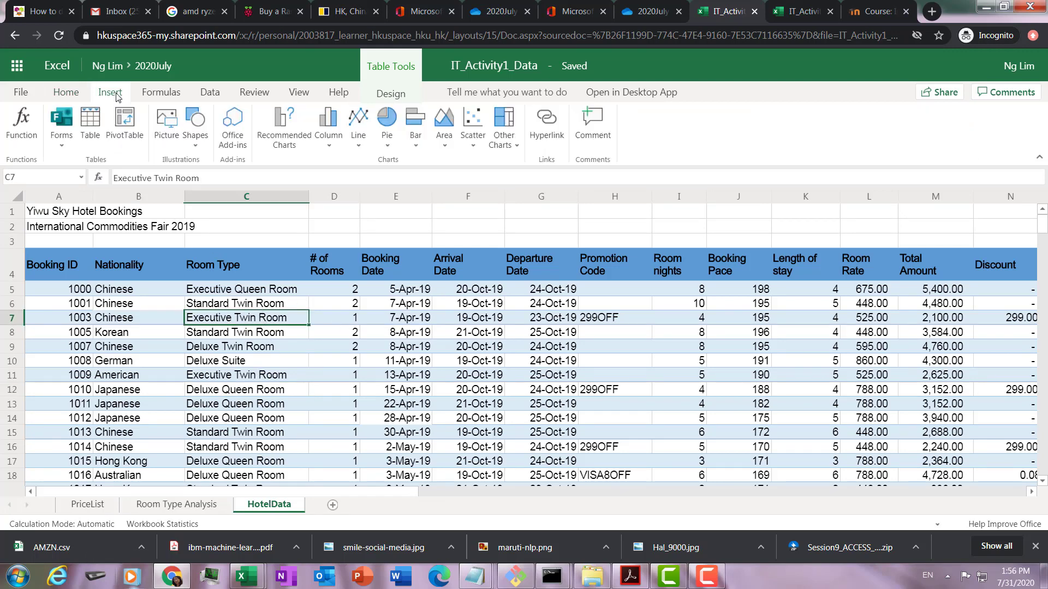
left_click(121, 131)
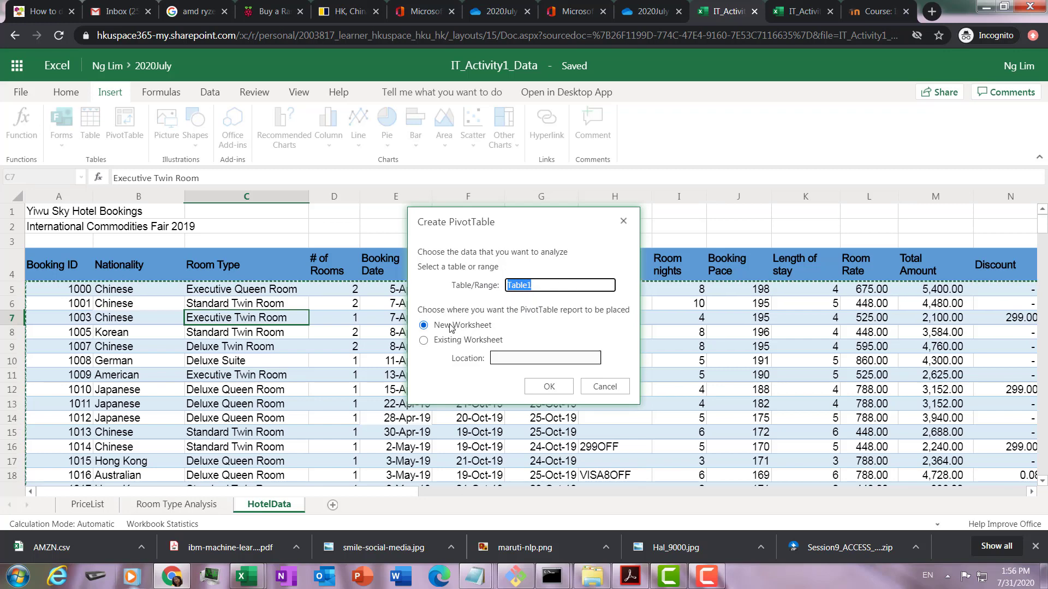
left_click(548, 388)
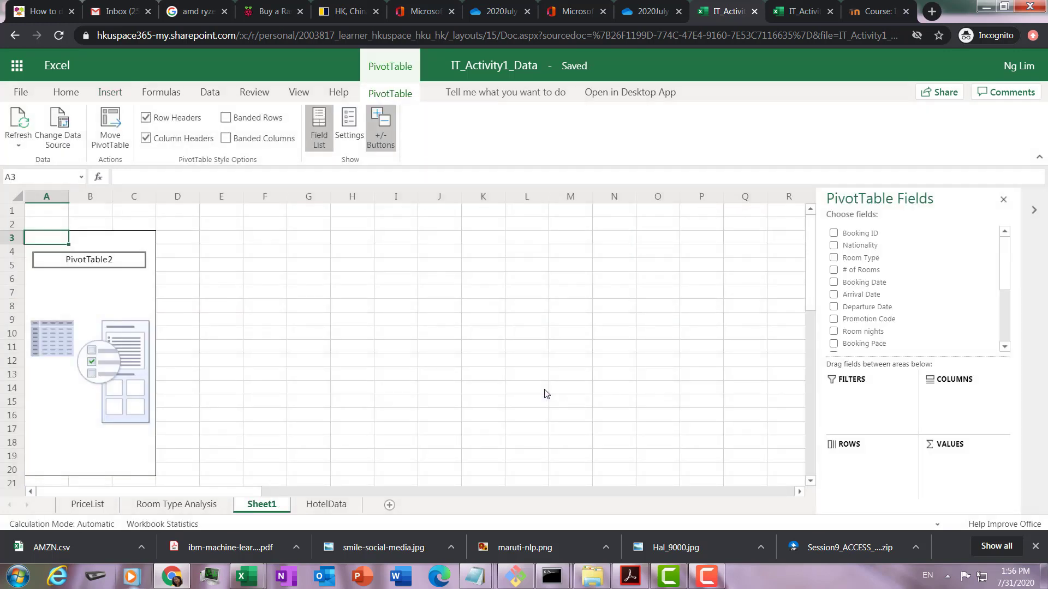
- Rename the new PivotTable sheet as Booking Behavior Analysis
double_click(261, 505)
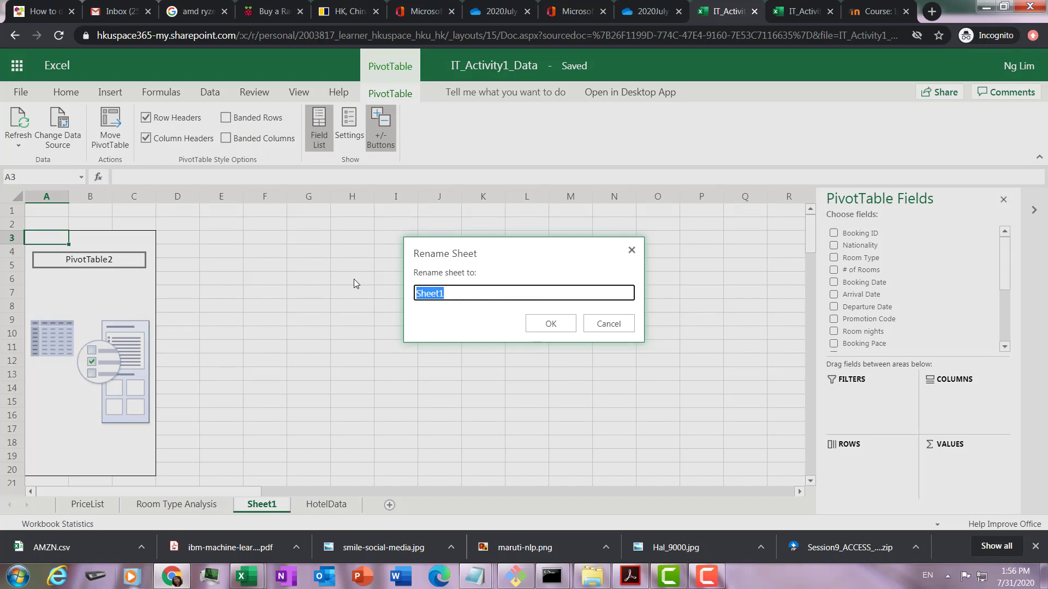
type("Booking")
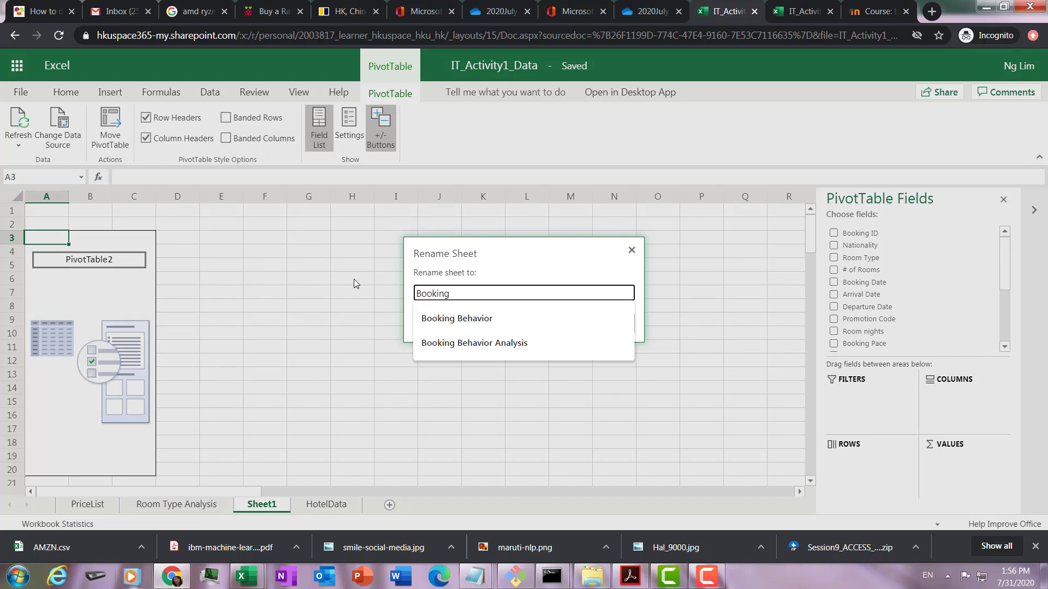
left_click(421, 343)
left_click(554, 330)
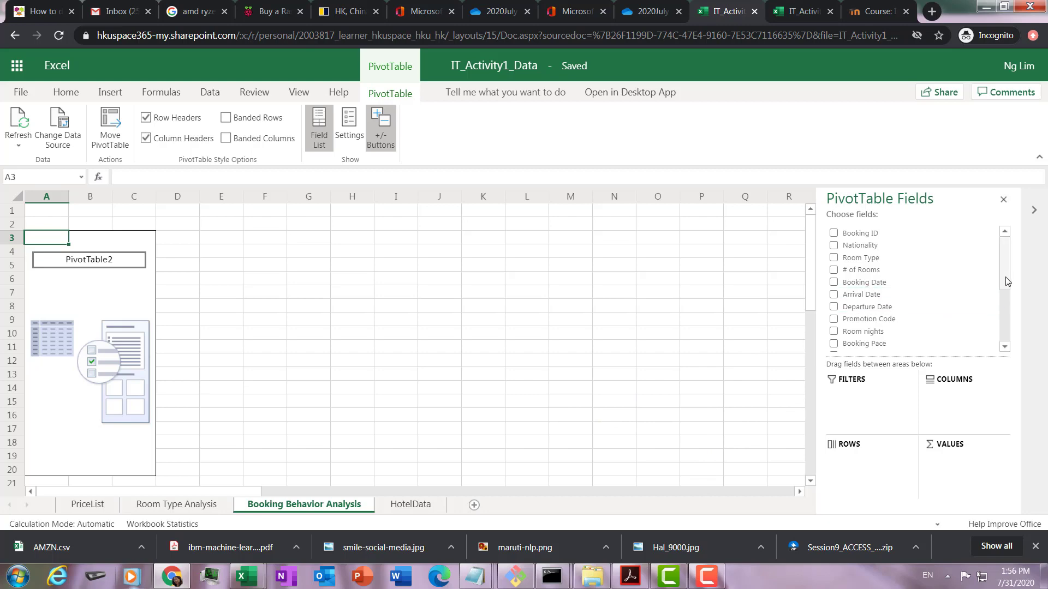
- Add Month as the PivotTable's rows and Booking ID as its values
scroll(1008, 282, "down", 5)
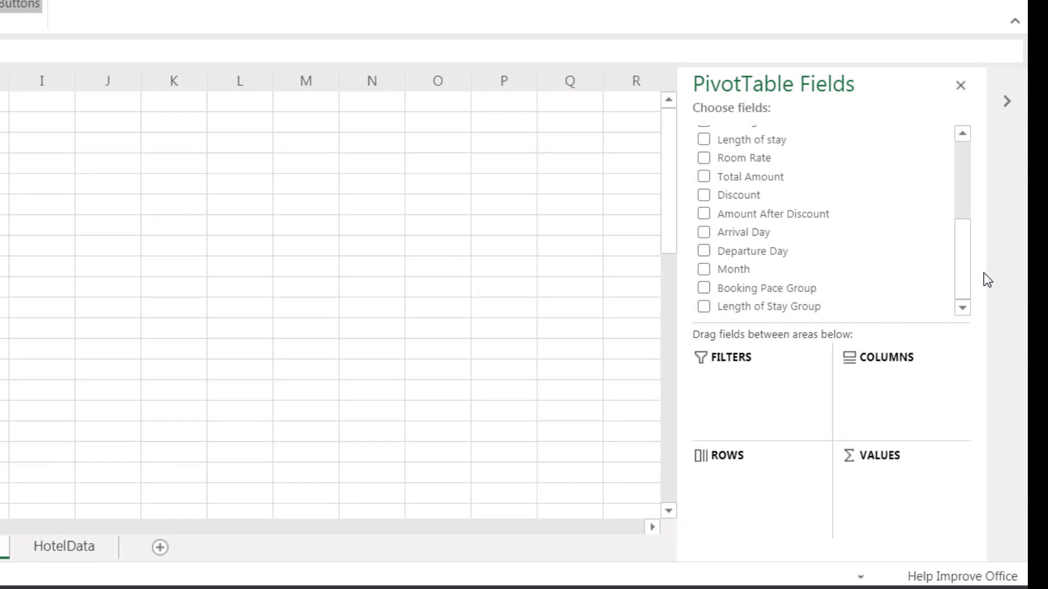
left_click(703, 269)
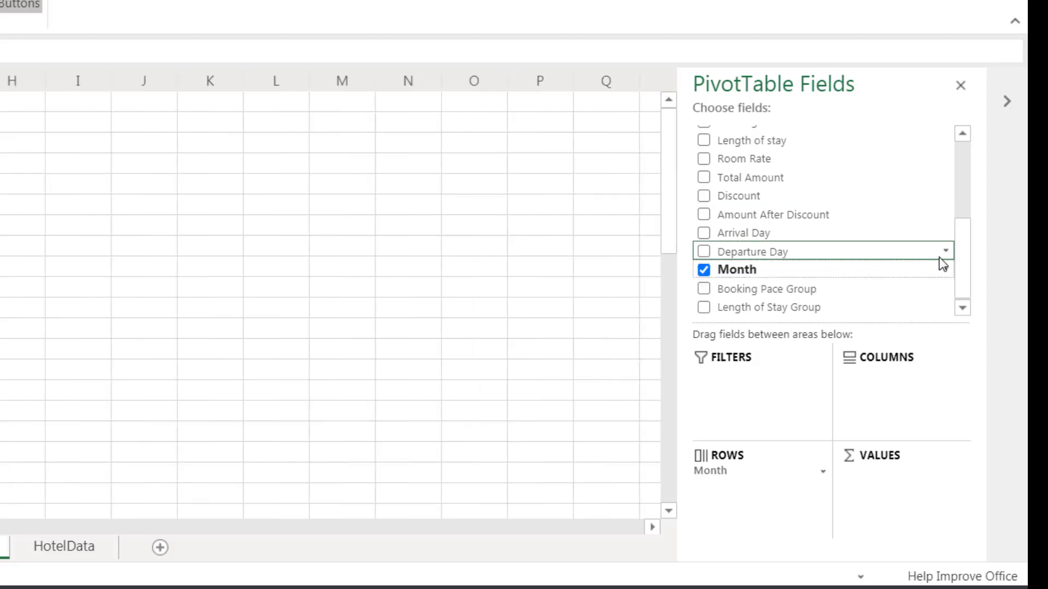
left_click_drag(963, 250, 988, 166)
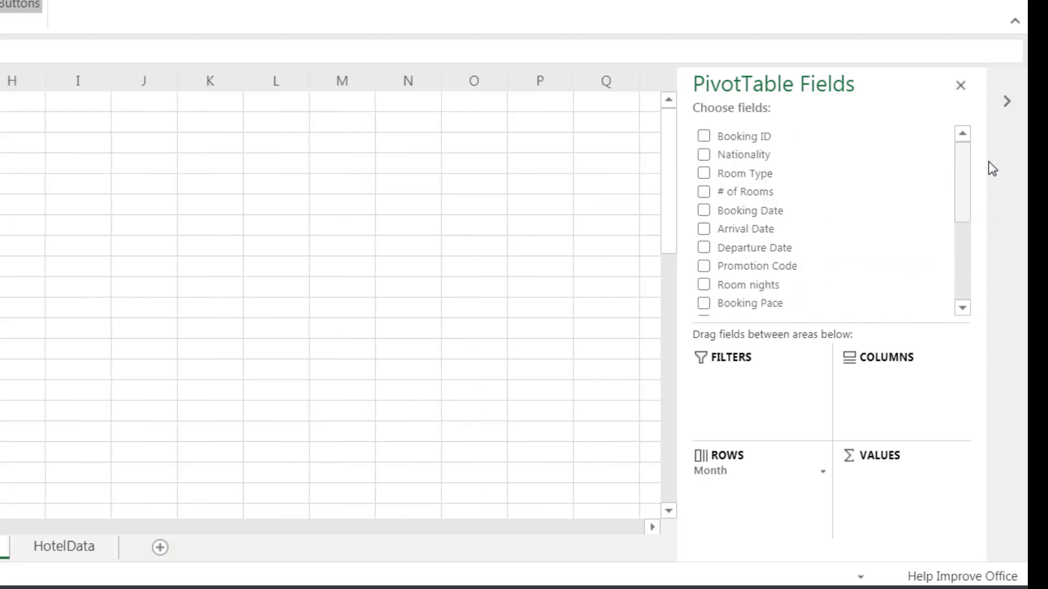
left_click(703, 138)
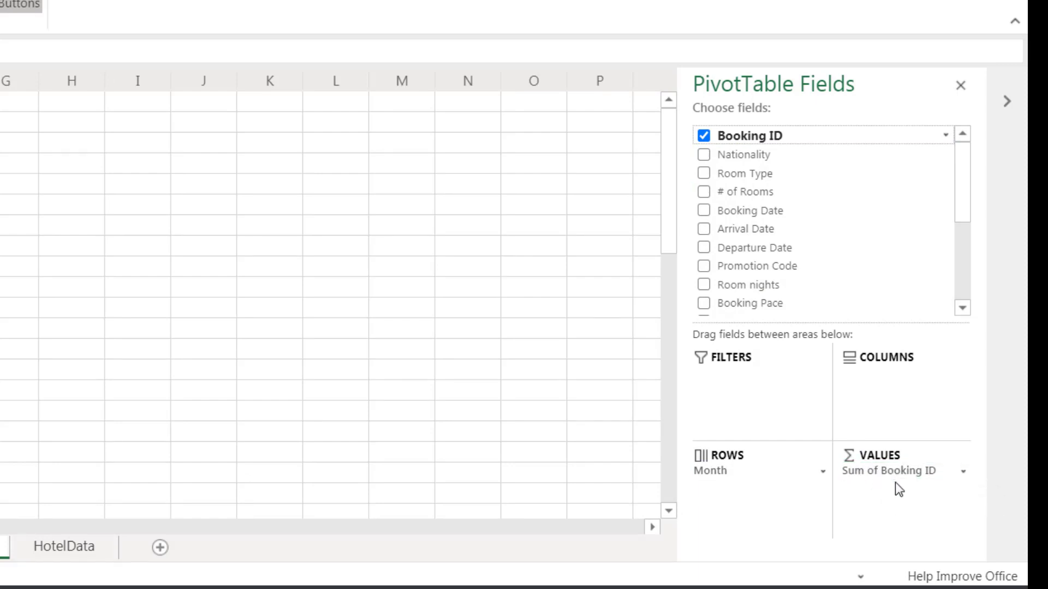
- Change the Booking ID value field to be summarized by Count
left_click(964, 472)
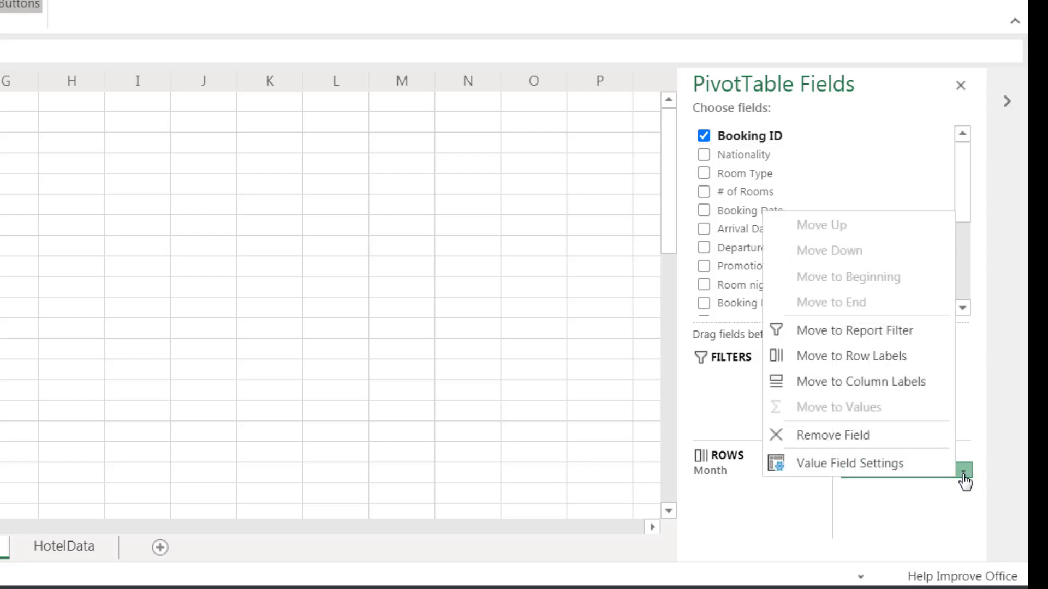
left_click(892, 477)
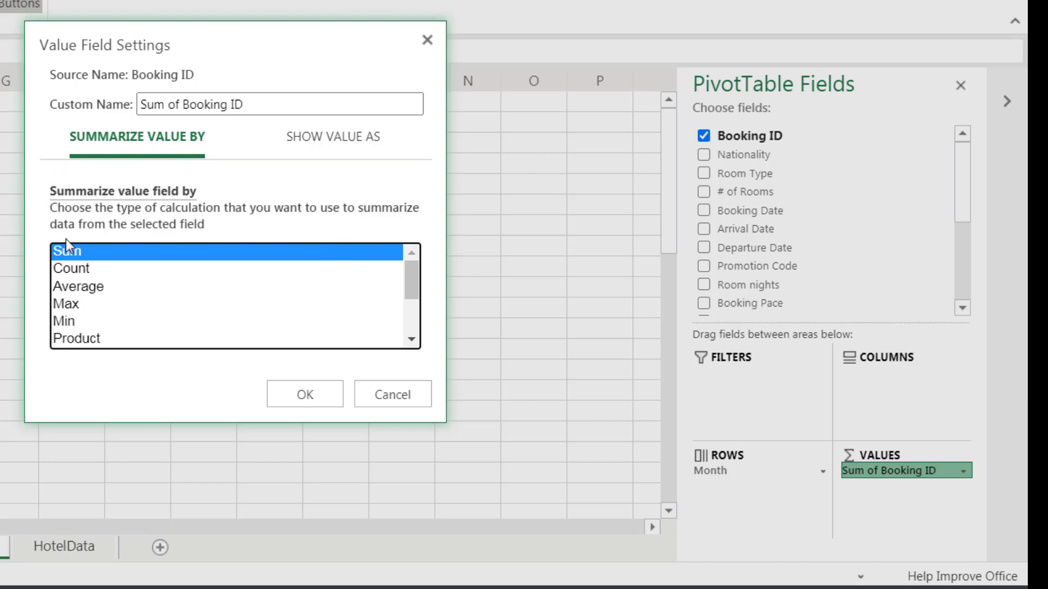
left_click(66, 268)
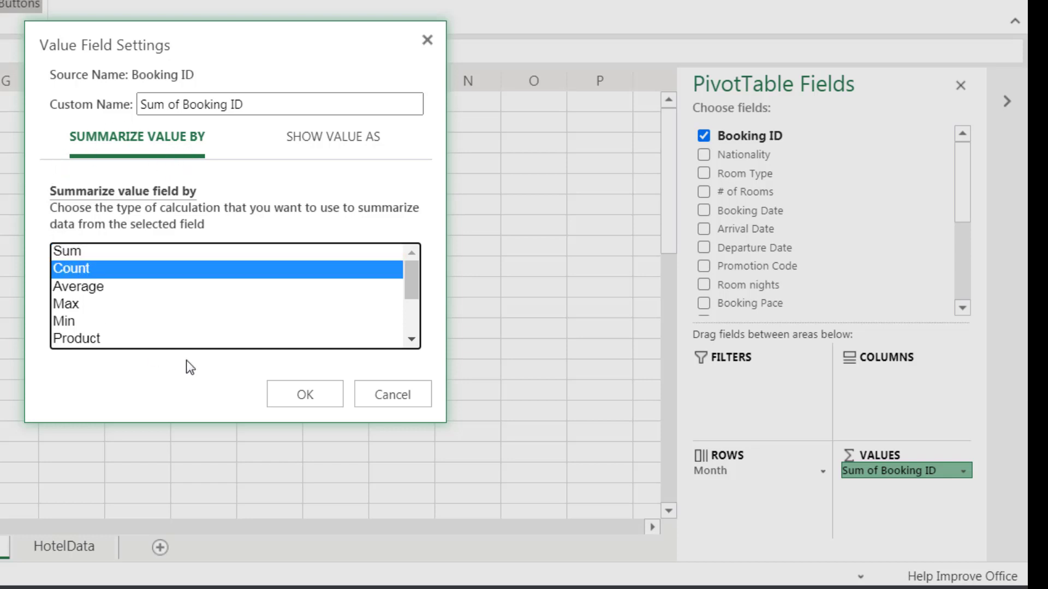
left_click(305, 394)
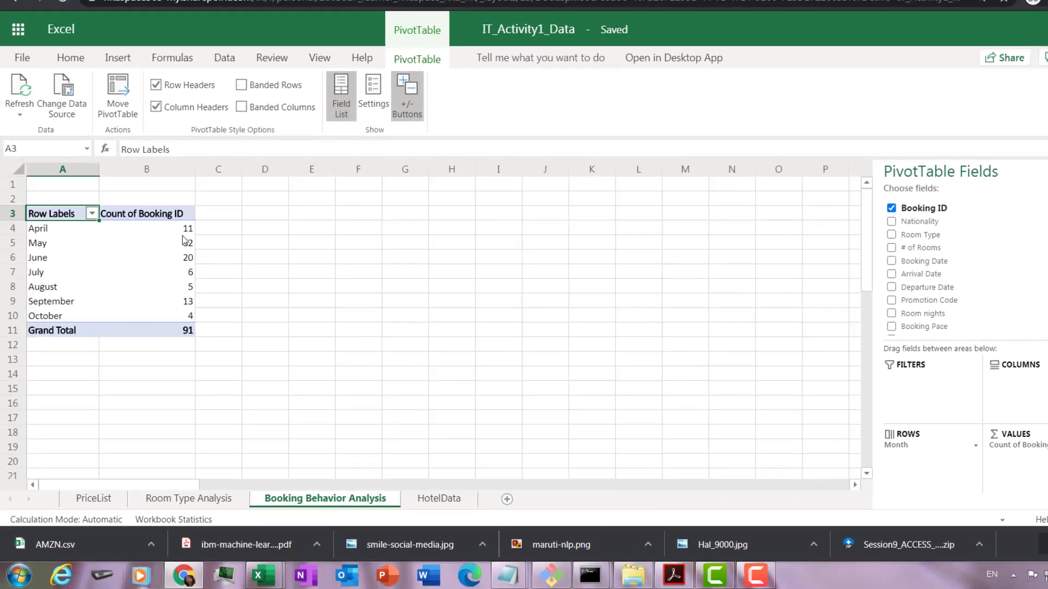
- Insert a clustered 2-D column chart of the monthly booking counts, placed over the PivotTable and enlarged to about columns A–H, rows 2–21
left_click(136, 245)
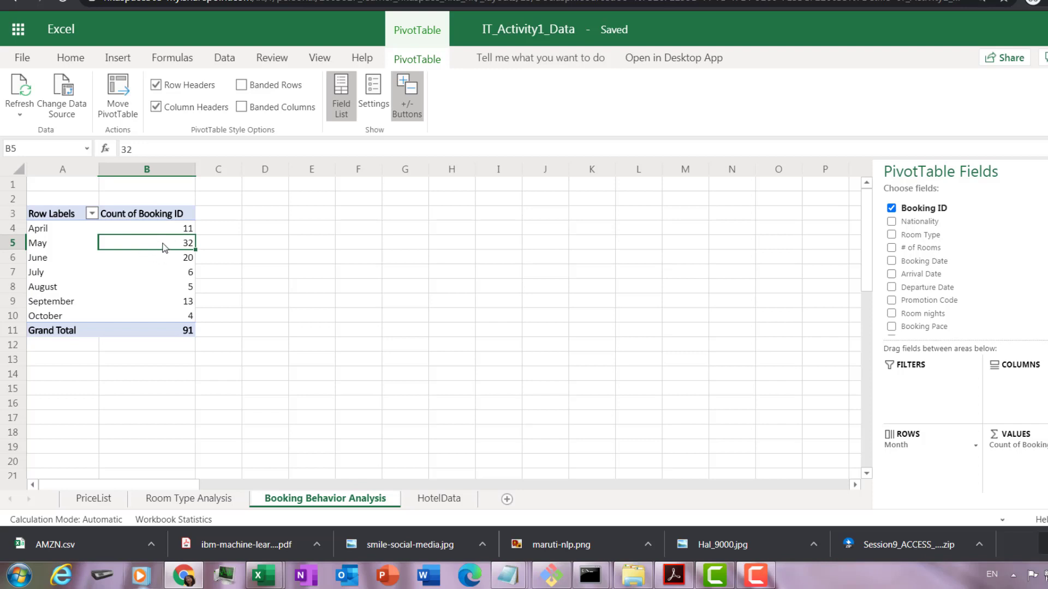
left_click(123, 60)
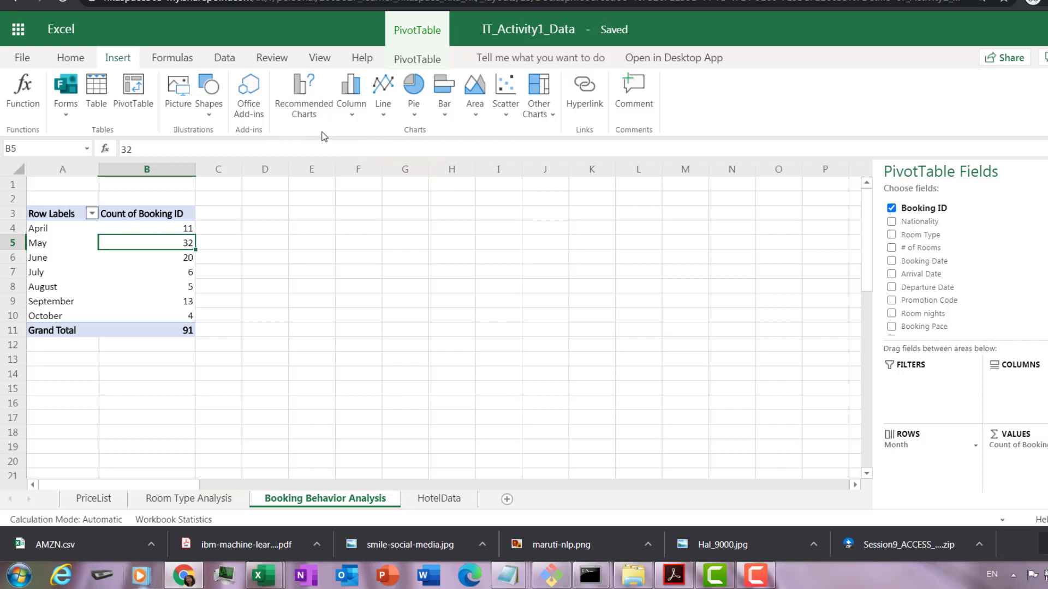
left_click(353, 117)
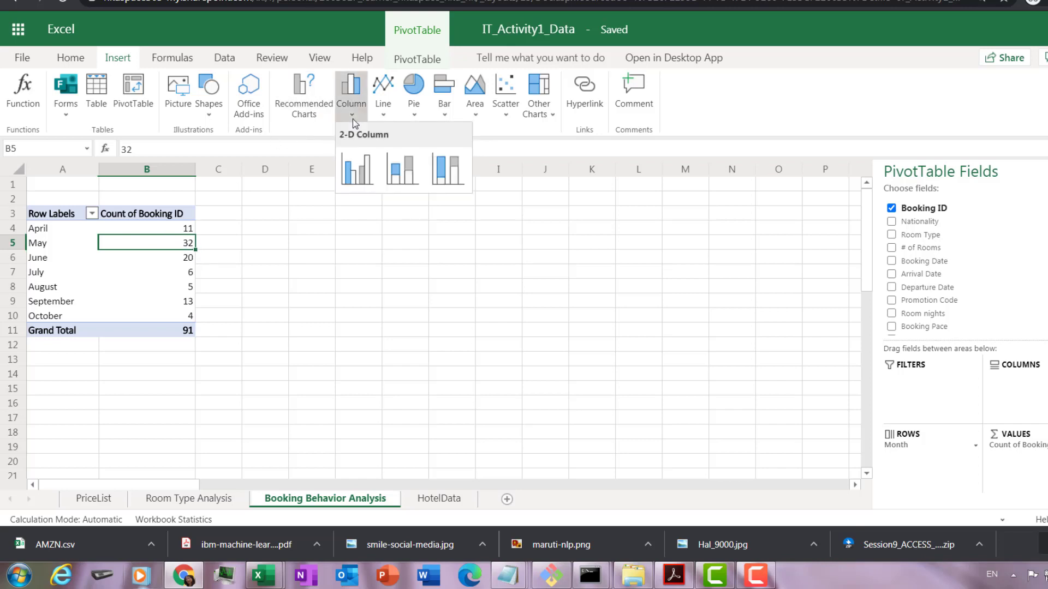
left_click(354, 177)
left_click_drag(555, 256, 314, 231)
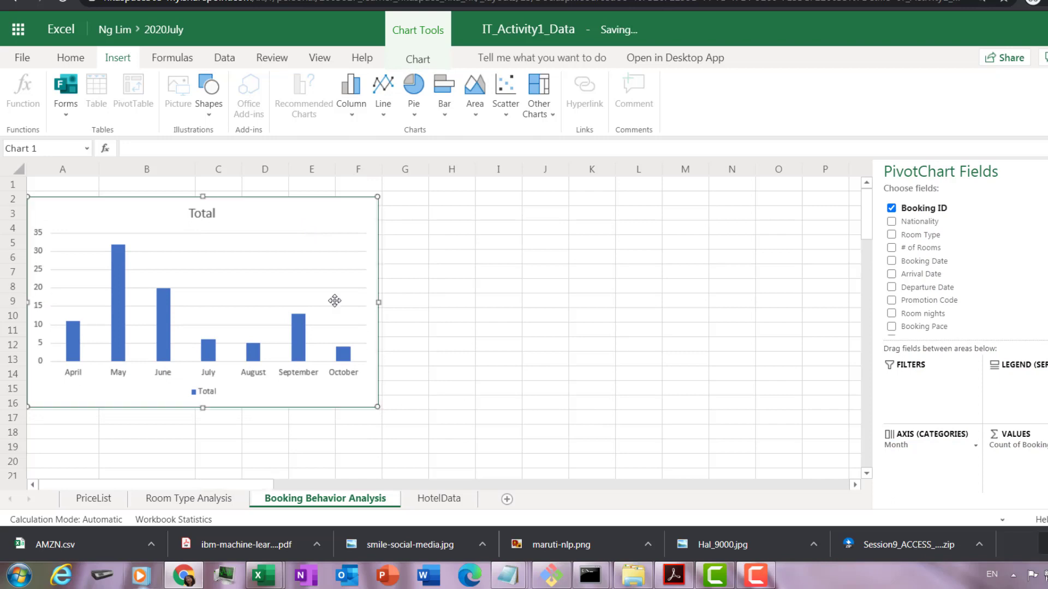
left_click_drag(376, 407, 466, 476)
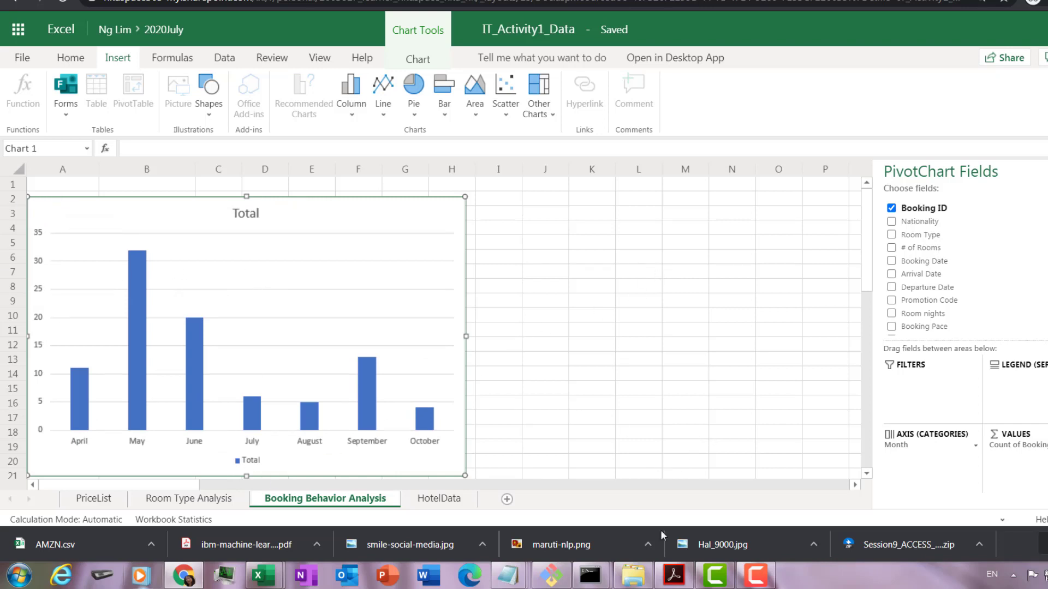
- Examine the Booking Pace Analysis chart in the IT_Activity1_answers PDF in Acrobat, and return to the Excel workbook
left_click(674, 575)
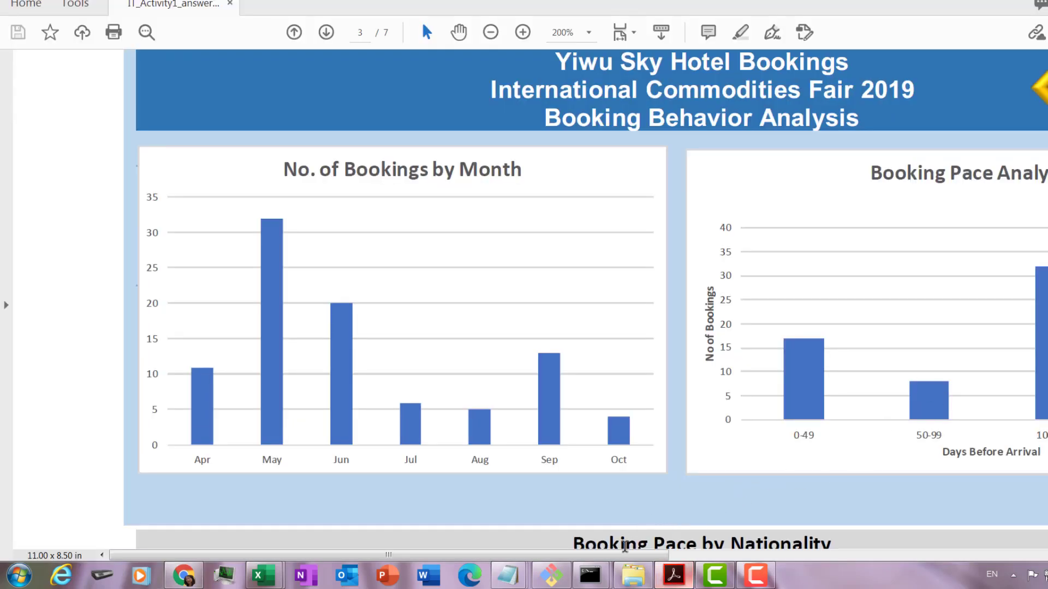
left_click_drag(625, 554, 751, 554)
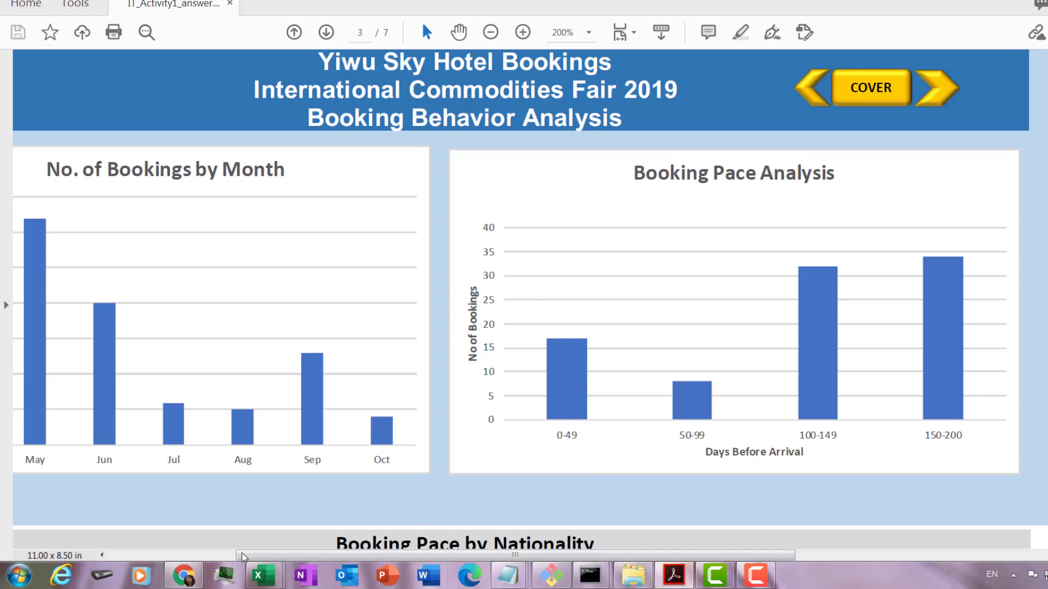
left_click(176, 582)
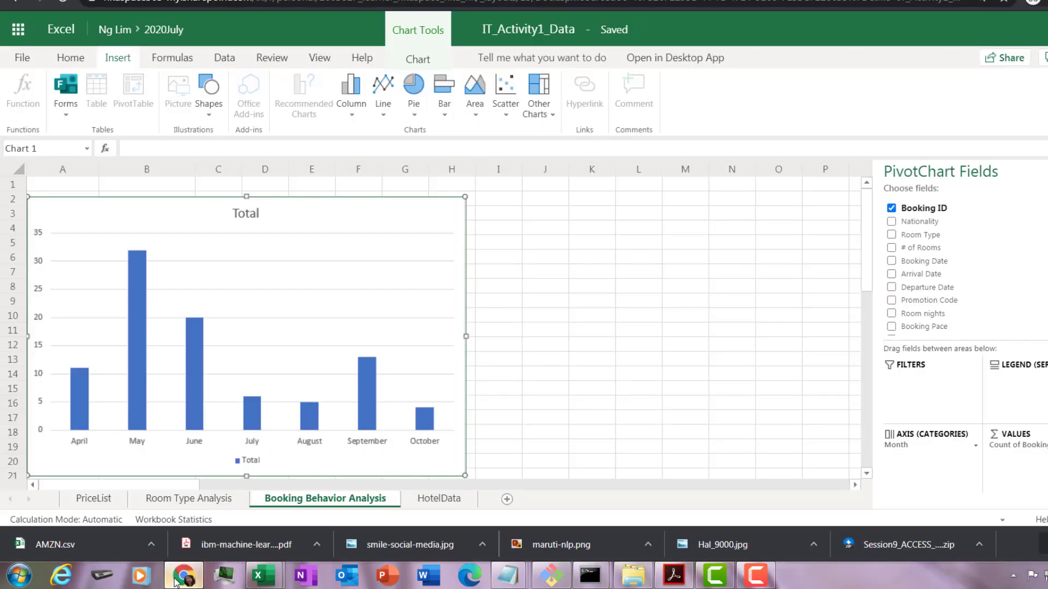
- Create a second PivotTable from the HotelData table (Table1), placed at cell J3 of the existing Booking Behavior Analysis sheet
left_click(442, 499)
left_click(374, 315)
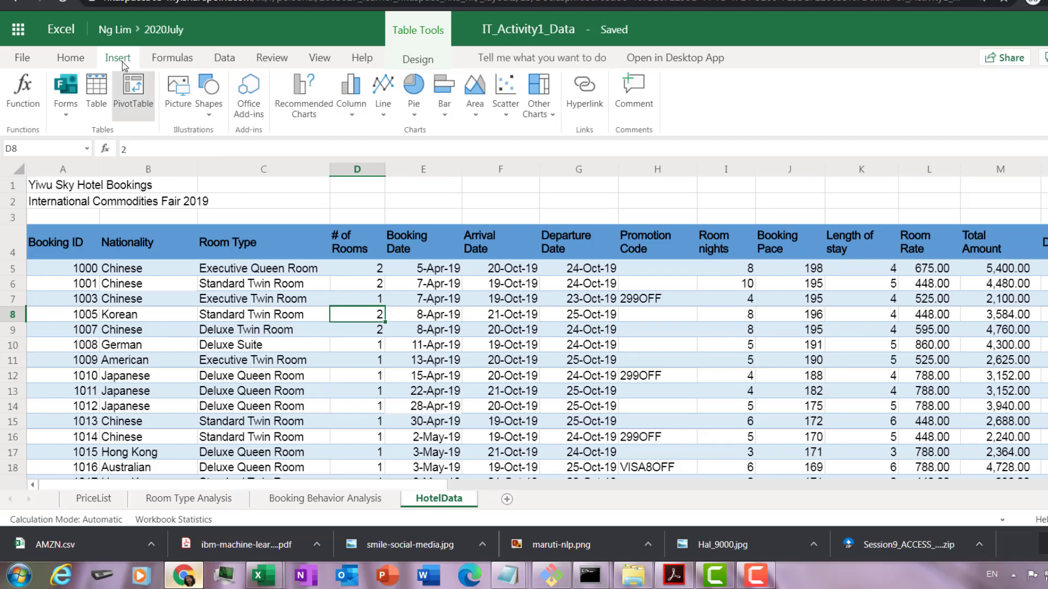
left_click(134, 97)
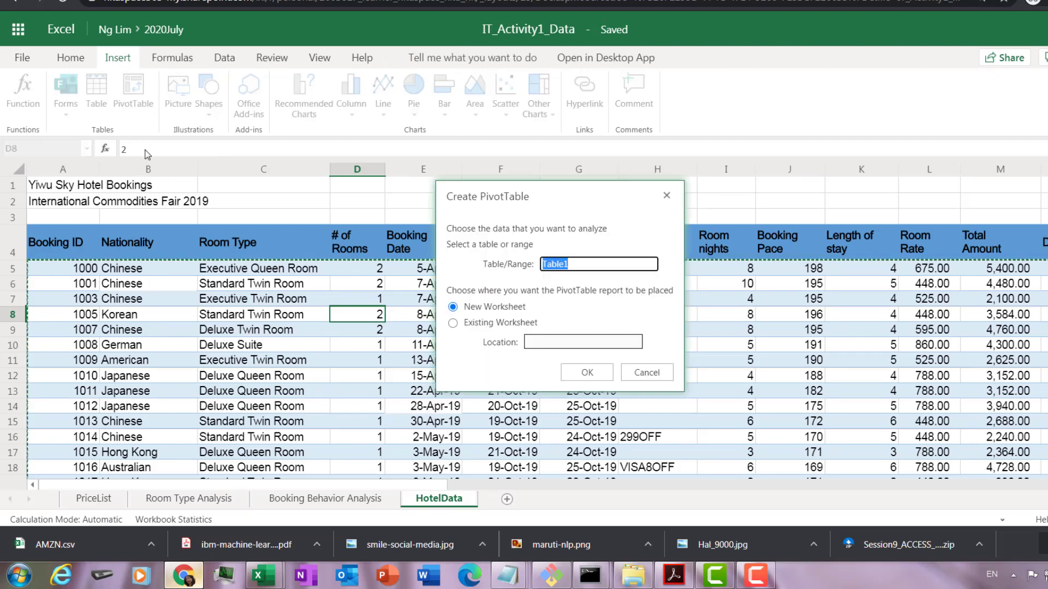
left_click(453, 323)
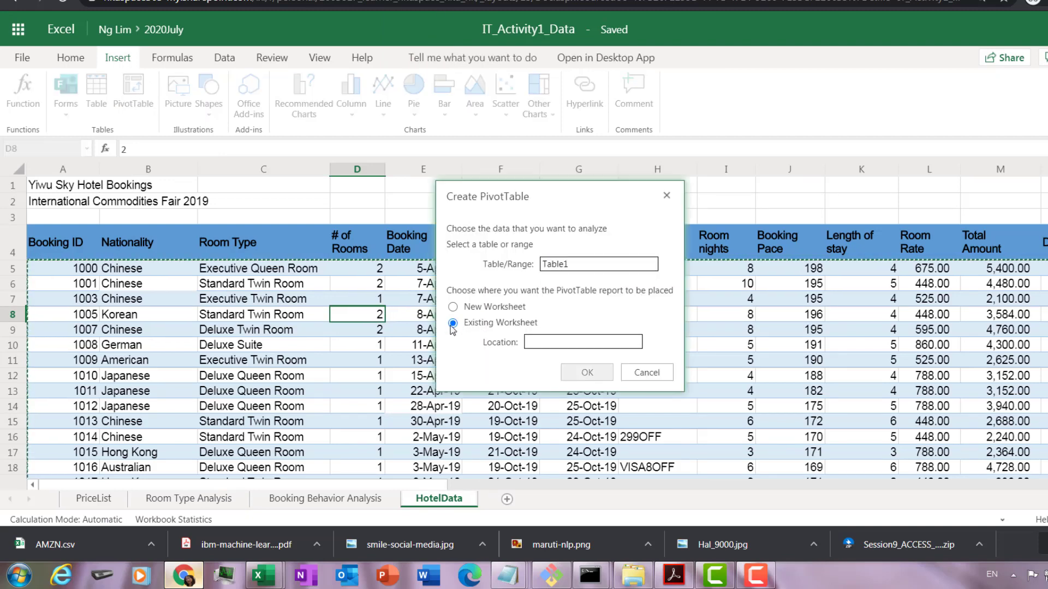
left_click(557, 342)
left_click(320, 500)
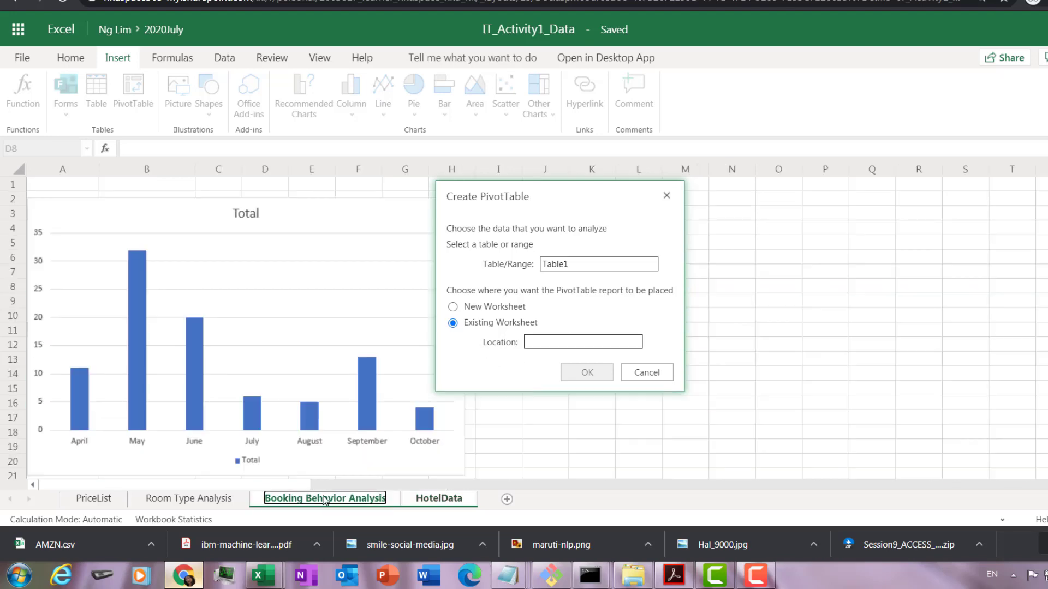
left_click_drag(578, 195, 257, 161)
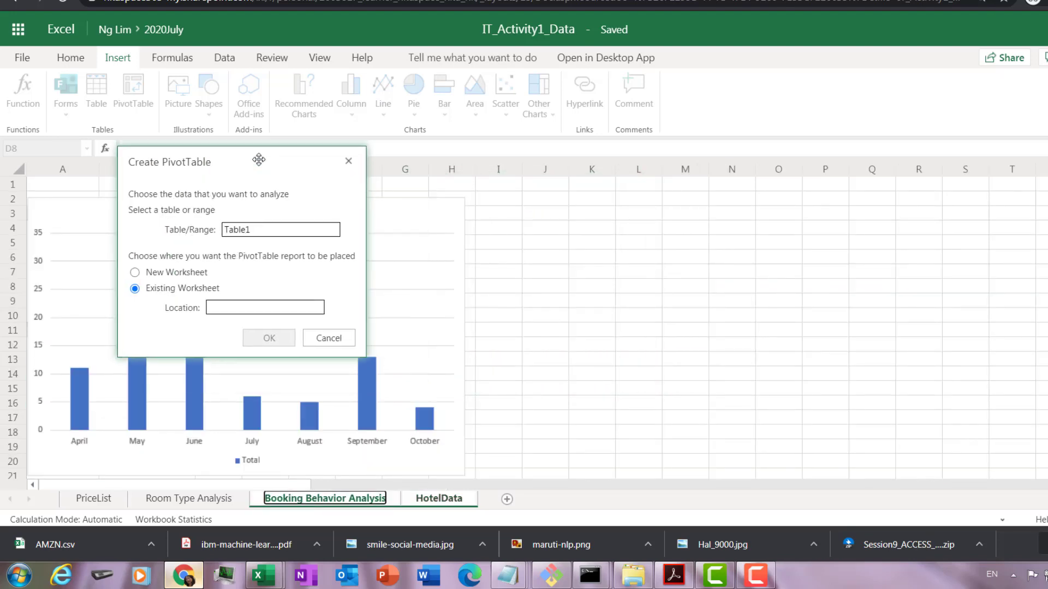
left_click(552, 212)
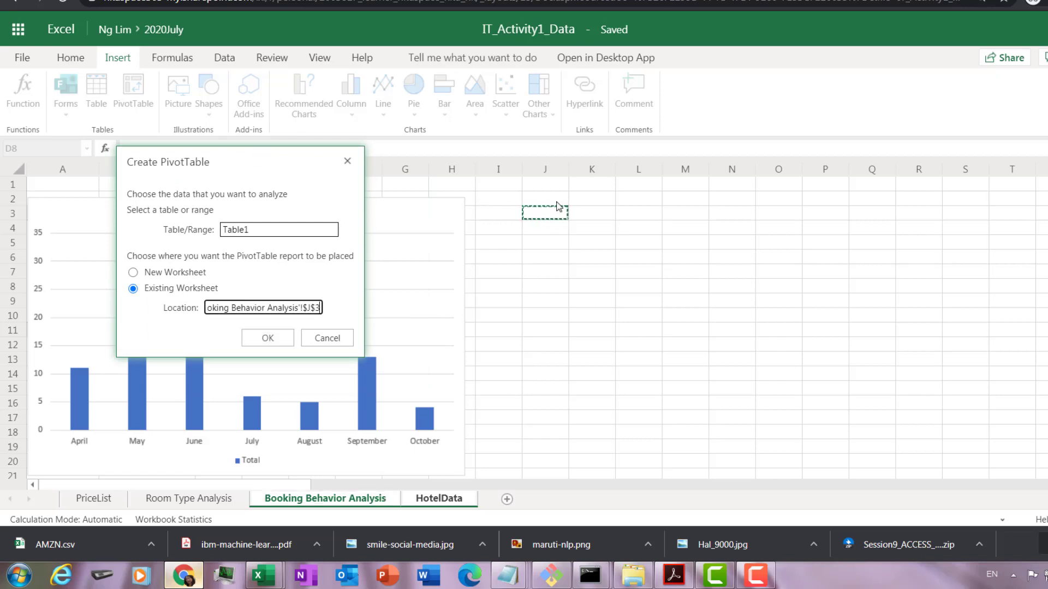
left_click(276, 339)
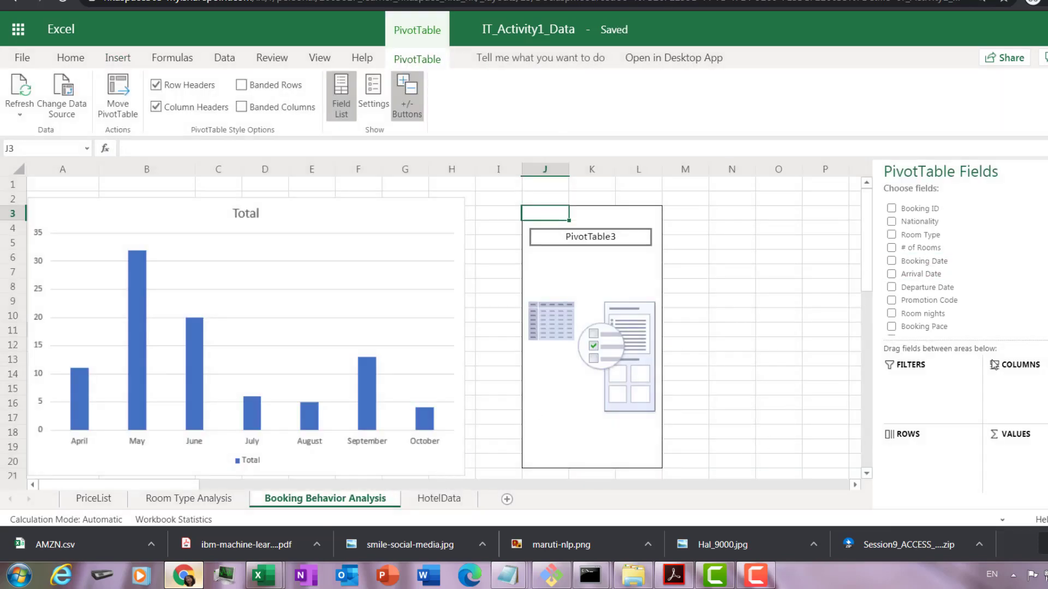
- Add Booking Pace Group as rows and Booking ID as values to the PivotTable at J3
scroll(934, 268, "down", 5)
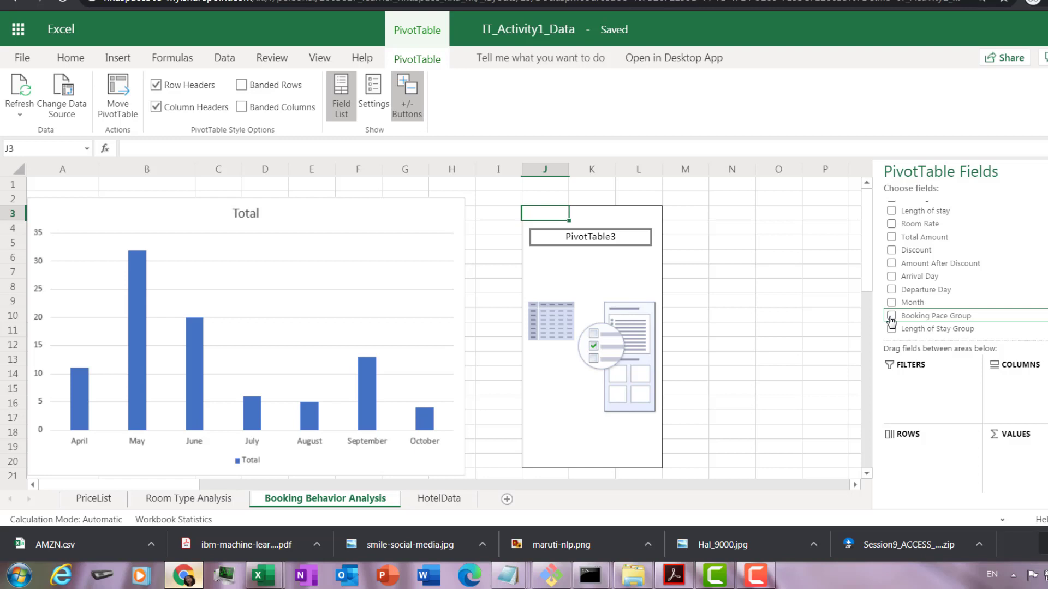
left_click(891, 316)
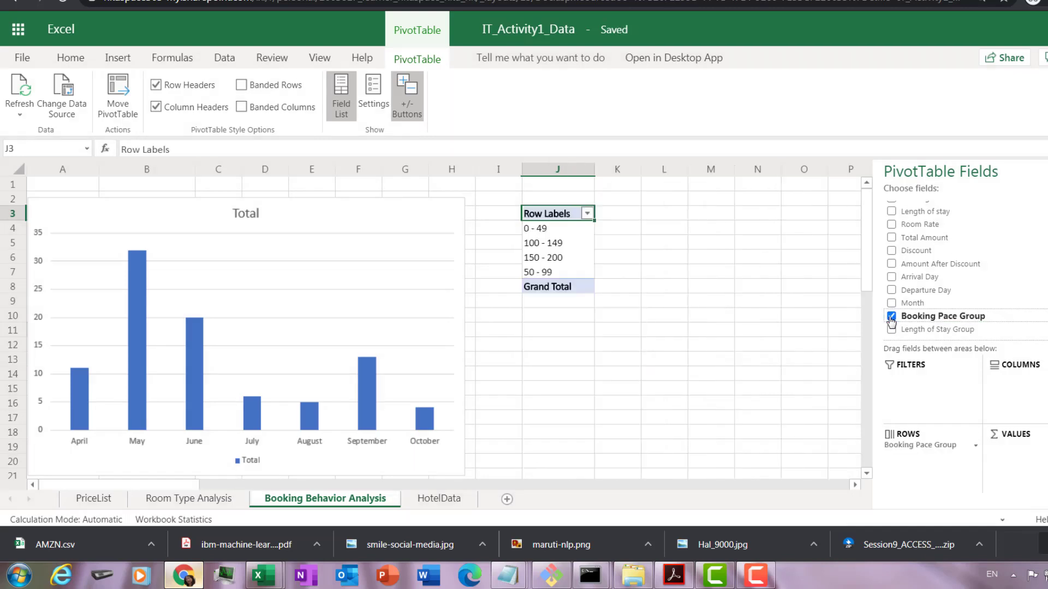
scroll(891, 273, "up", 5)
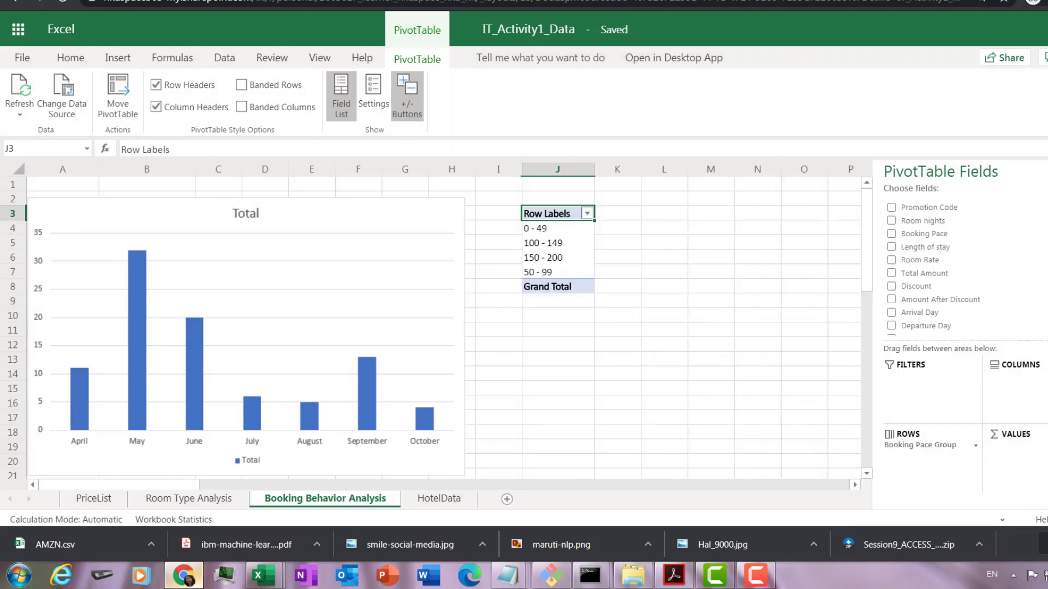
left_click(891, 209)
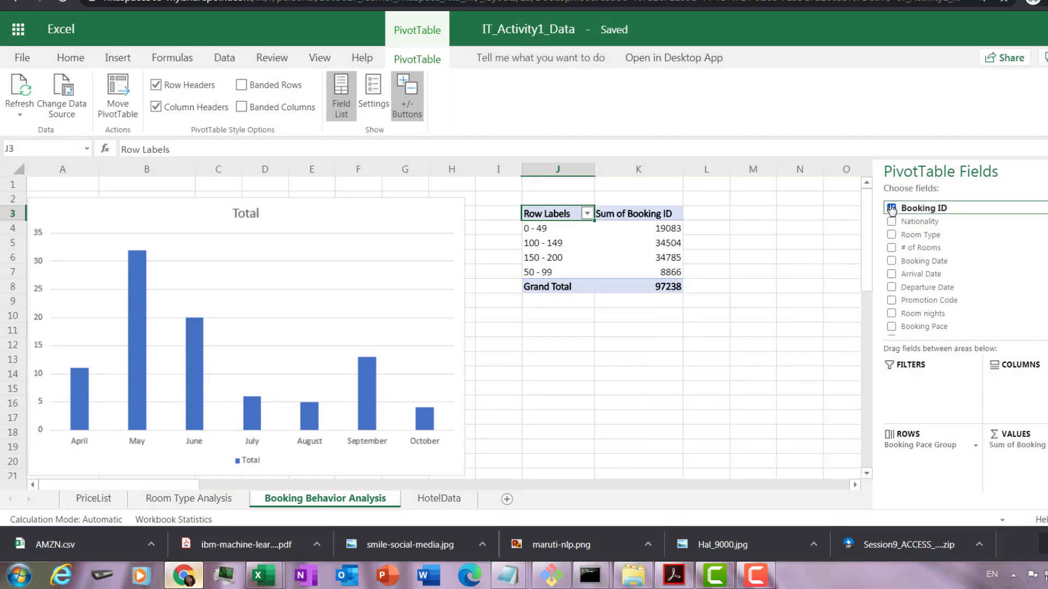
- Summarize the Booking ID values of the booking pace PivotTable by Count
left_click(1015, 445)
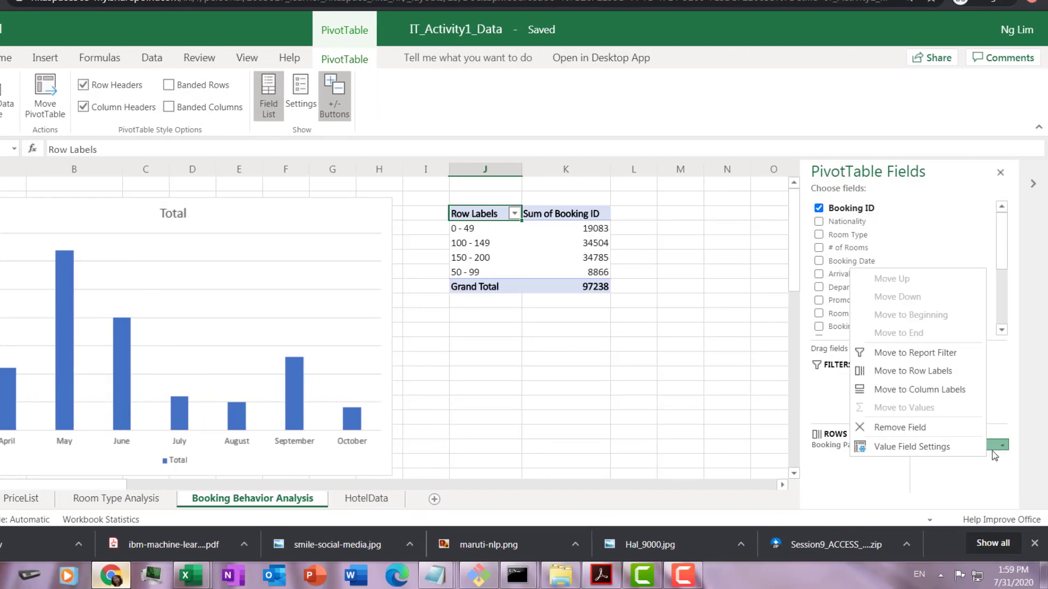
left_click(993, 445)
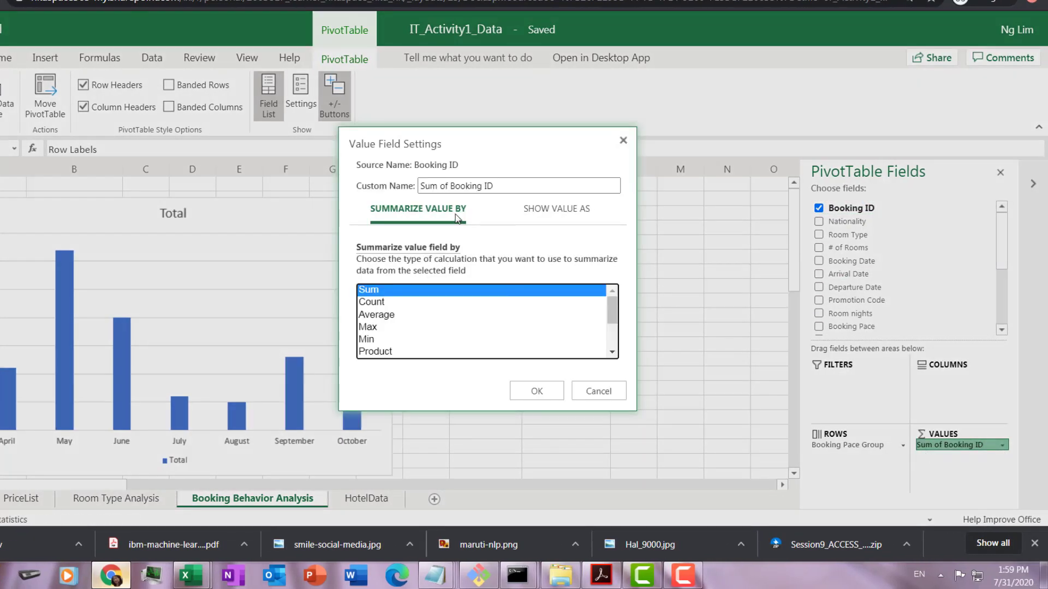
left_click(389, 304)
left_click(537, 391)
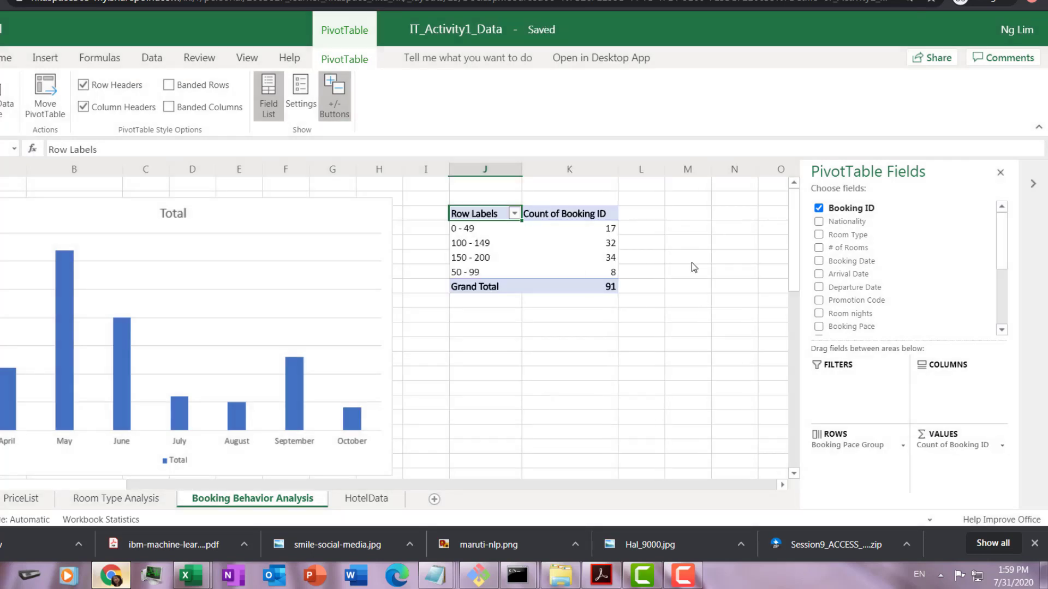
- Insert a clustered 2-D column chart of the booking counts per Booking Pace Group
left_click(491, 243)
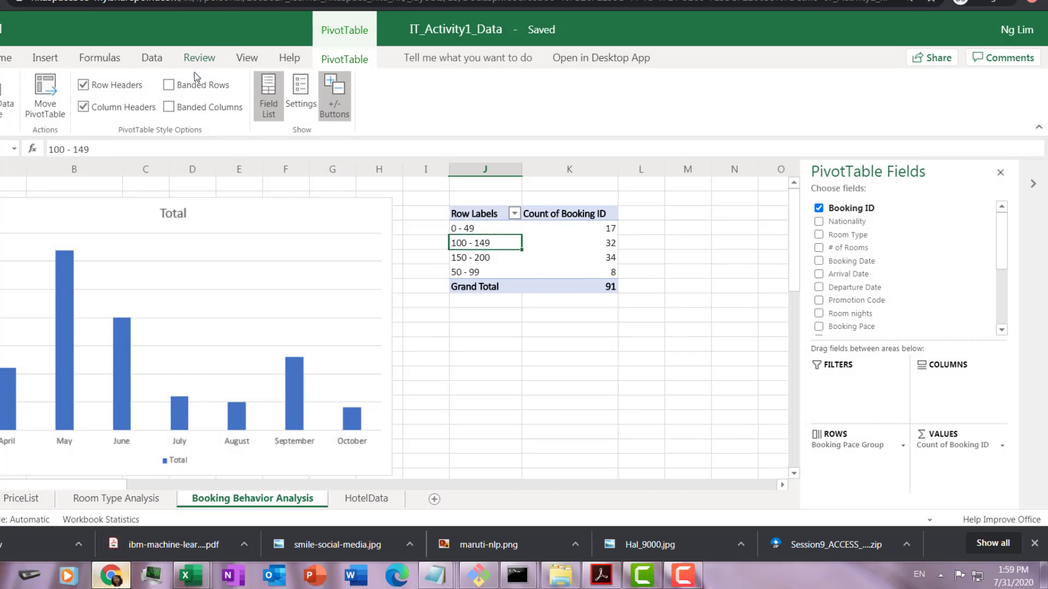
left_click(45, 57)
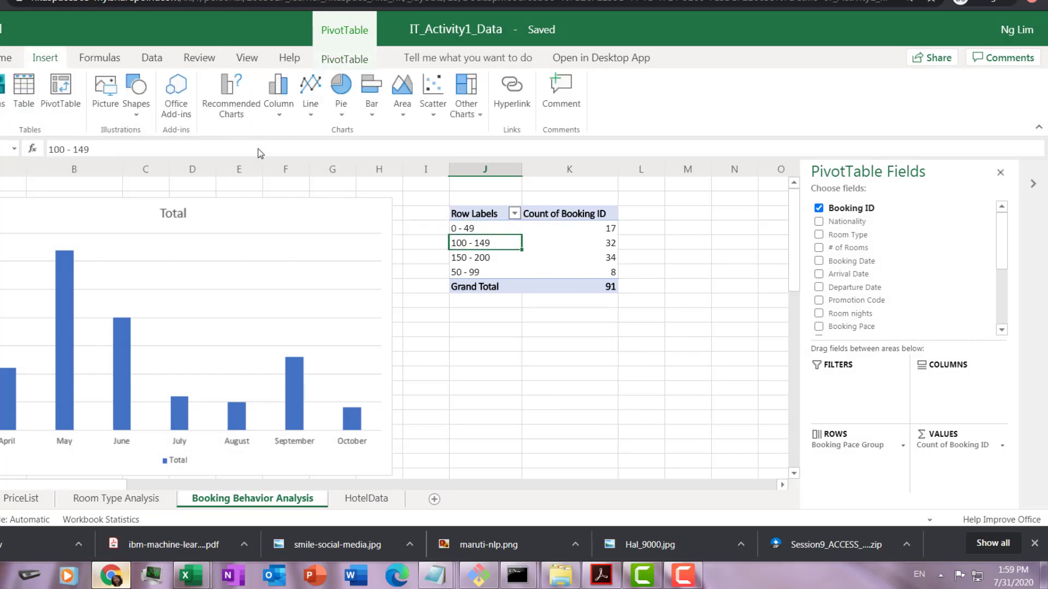
left_click(278, 116)
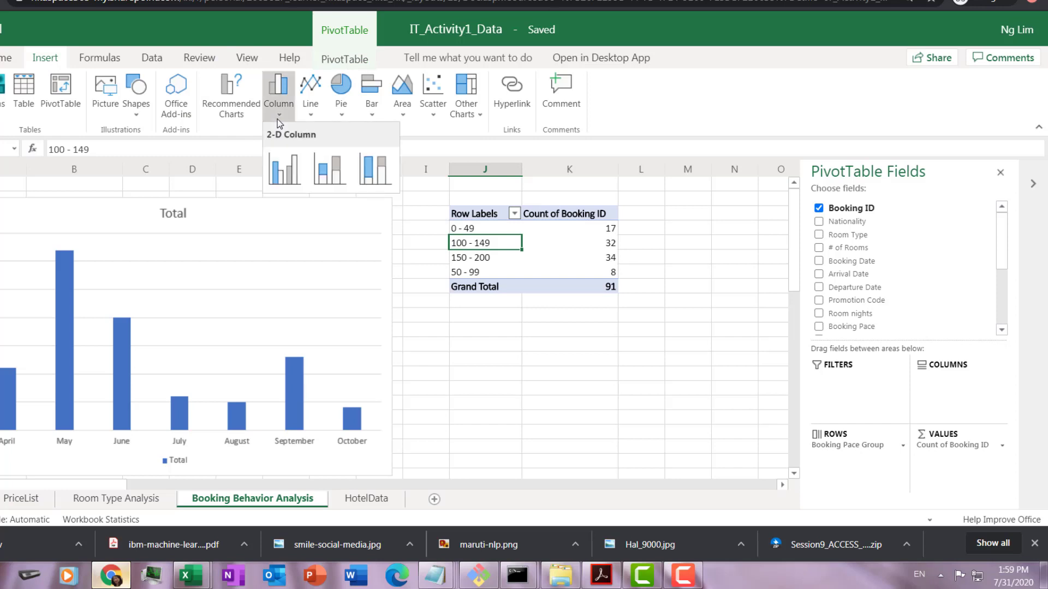
left_click(278, 174)
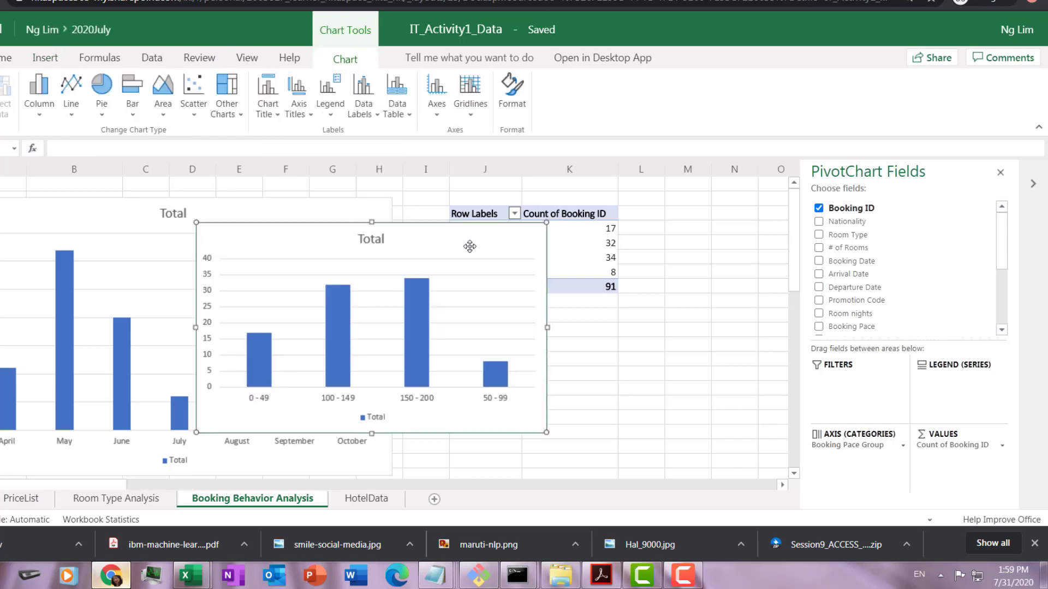
- Place the booking pace chart beside the monthly chart over its PivotTable, close the field list, and enlarge the chart to about columns I–P, rows 2–21
left_click_drag(470, 243, 671, 220)
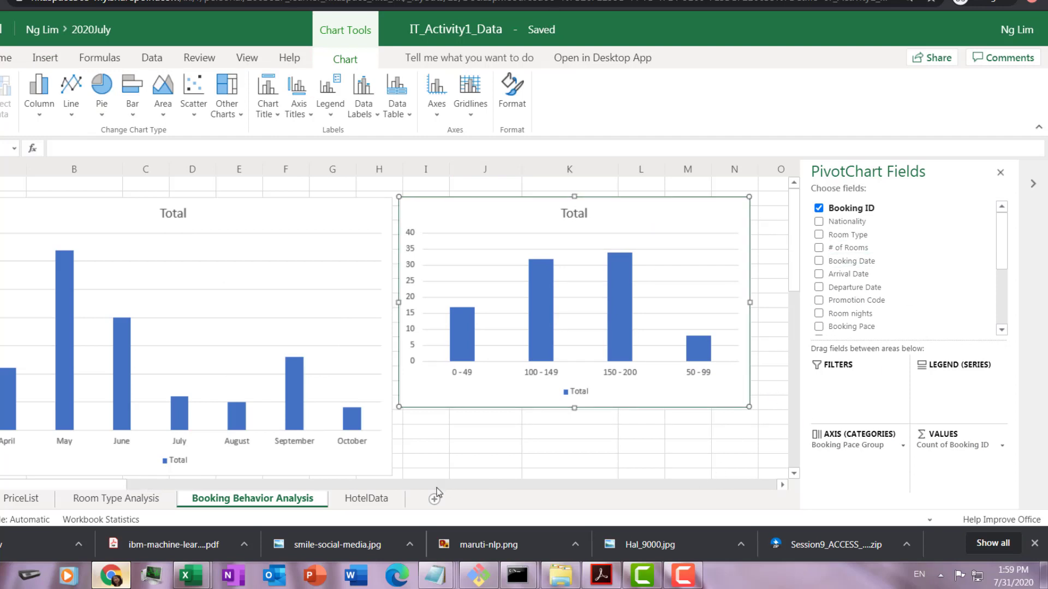
left_click(1000, 173)
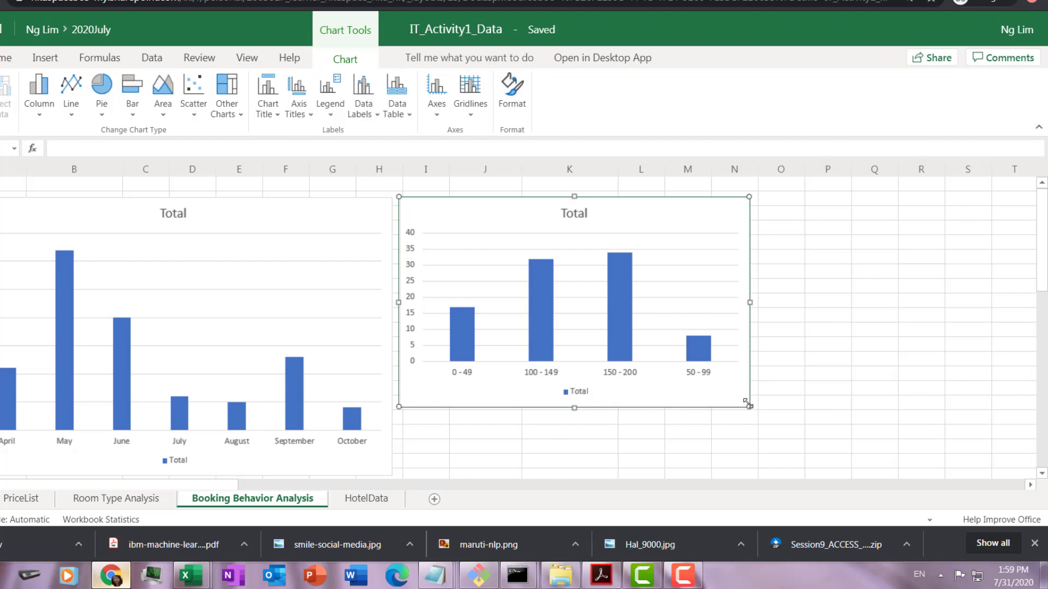
left_click_drag(749, 406, 850, 474)
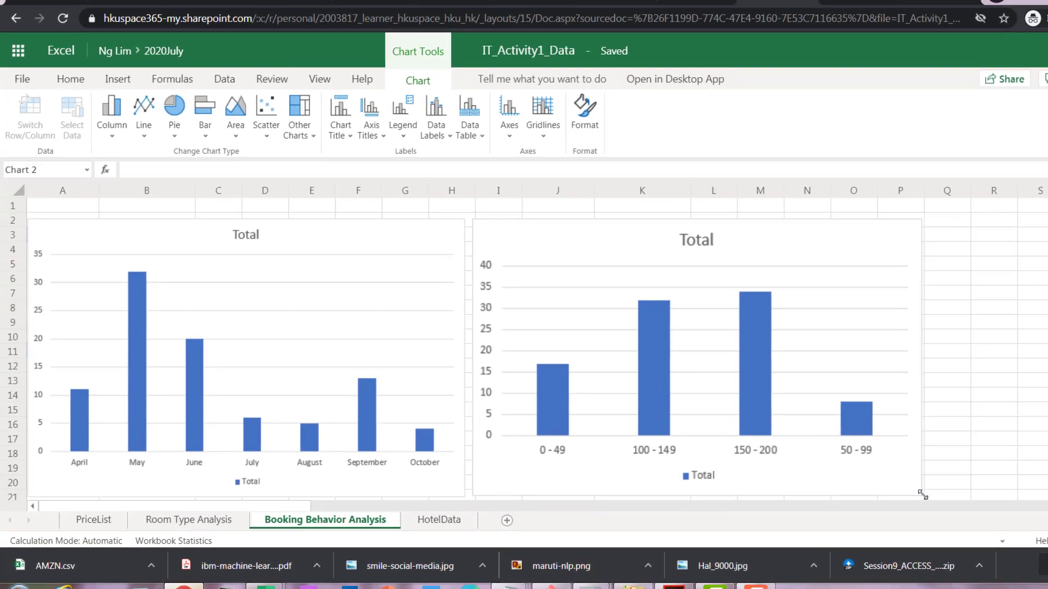
left_click_drag(923, 494, 922, 494)
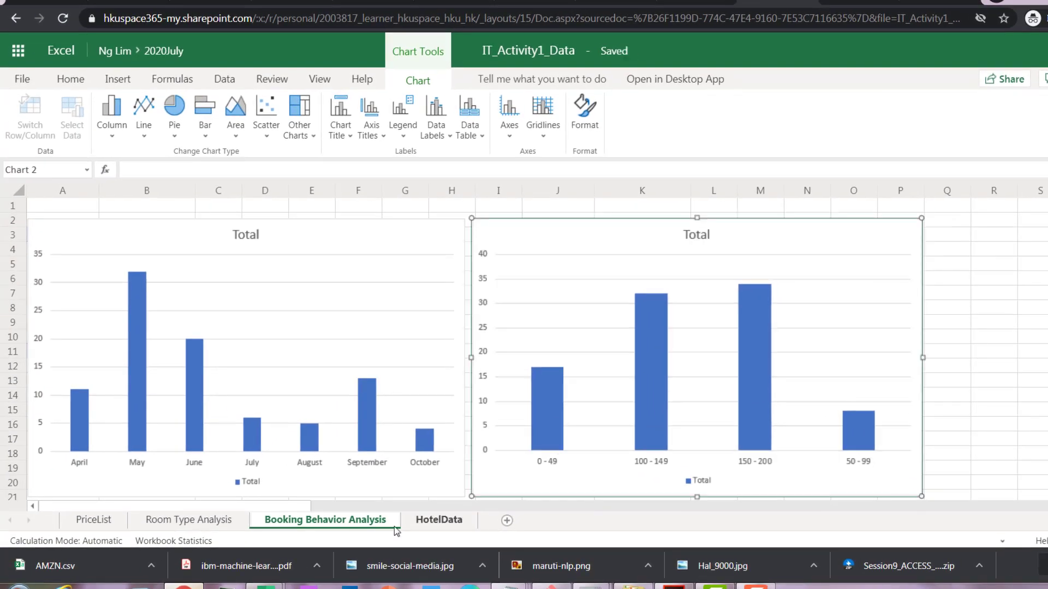
- Turn off the monthly chart's legend and set its chart title to "No. of Bookings by Month"
left_click(254, 482)
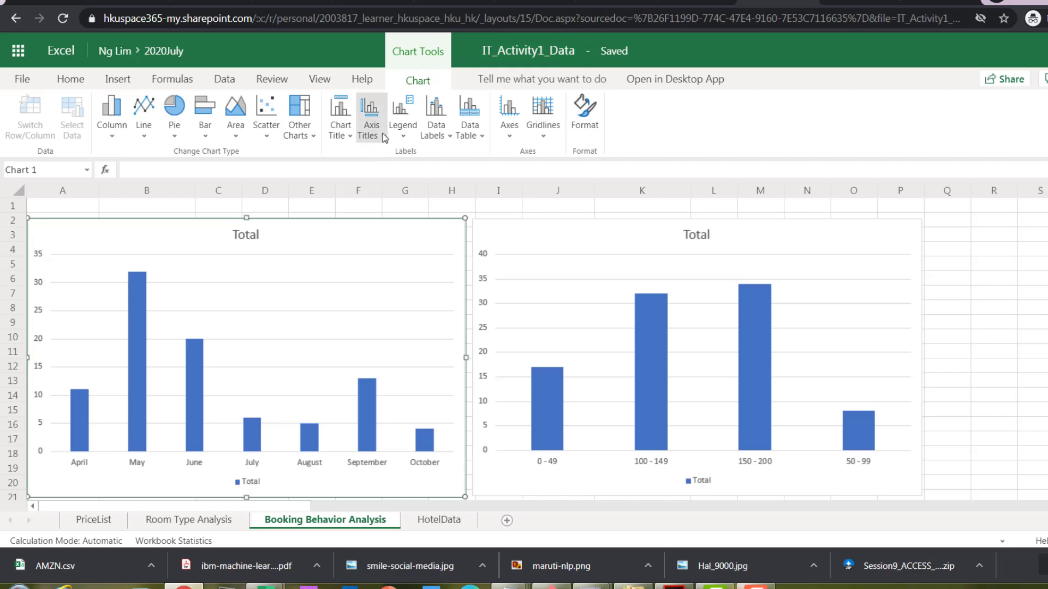
left_click(411, 133)
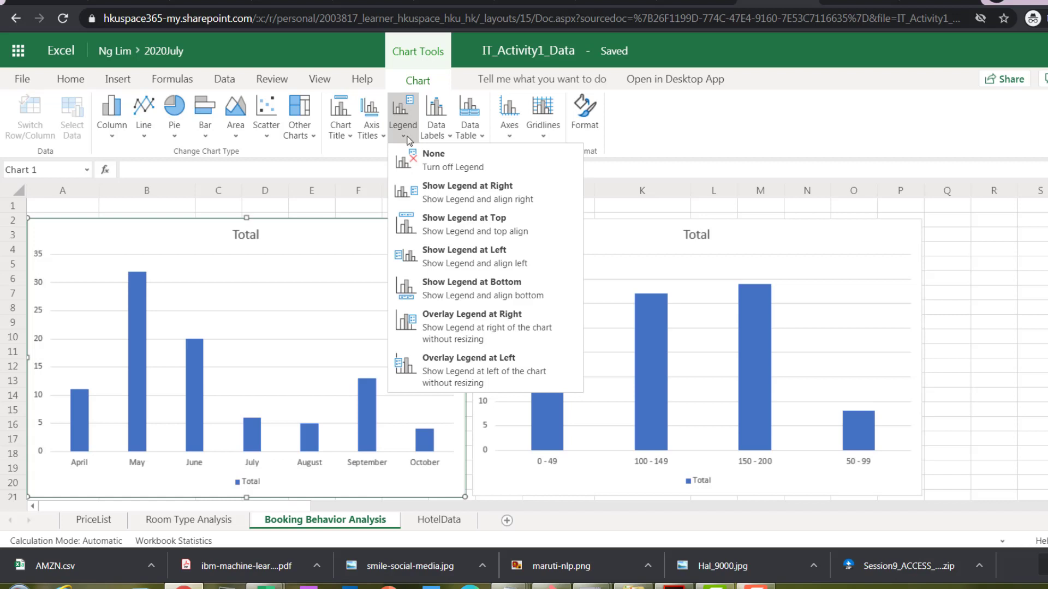
left_click(485, 166)
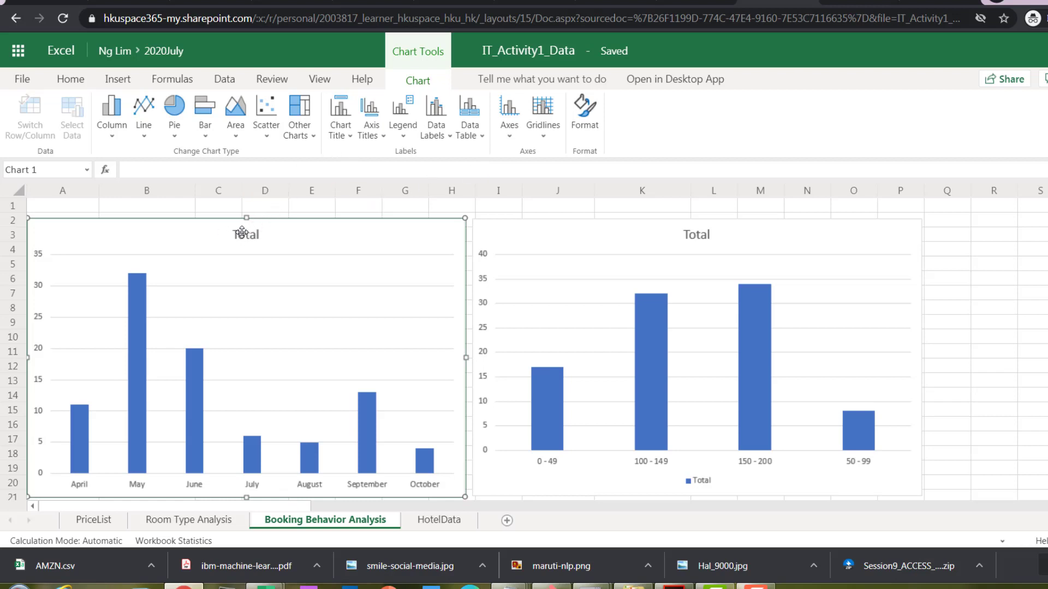
left_click(343, 135)
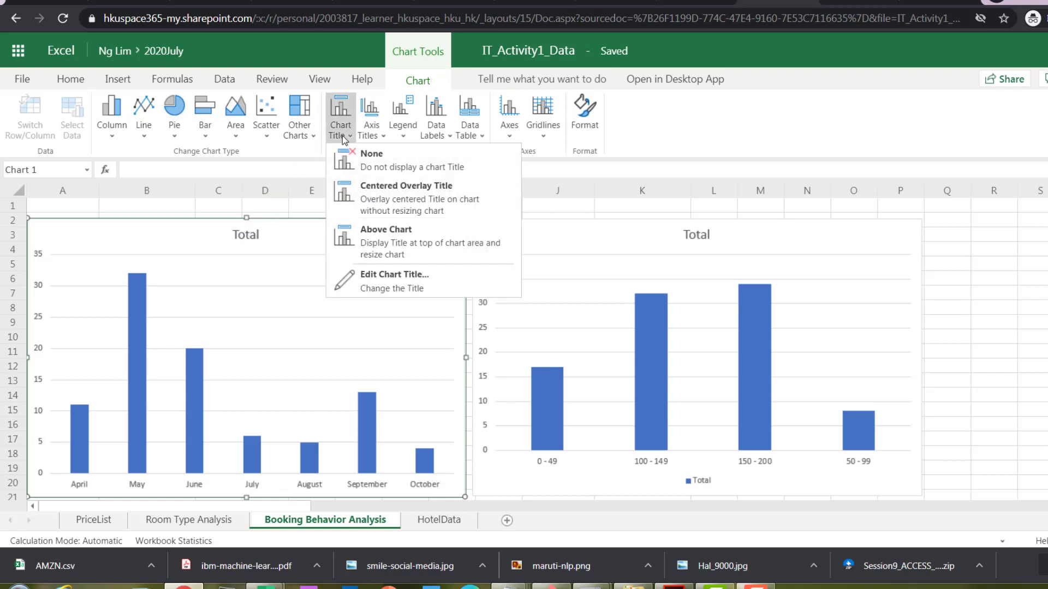
left_click(404, 277)
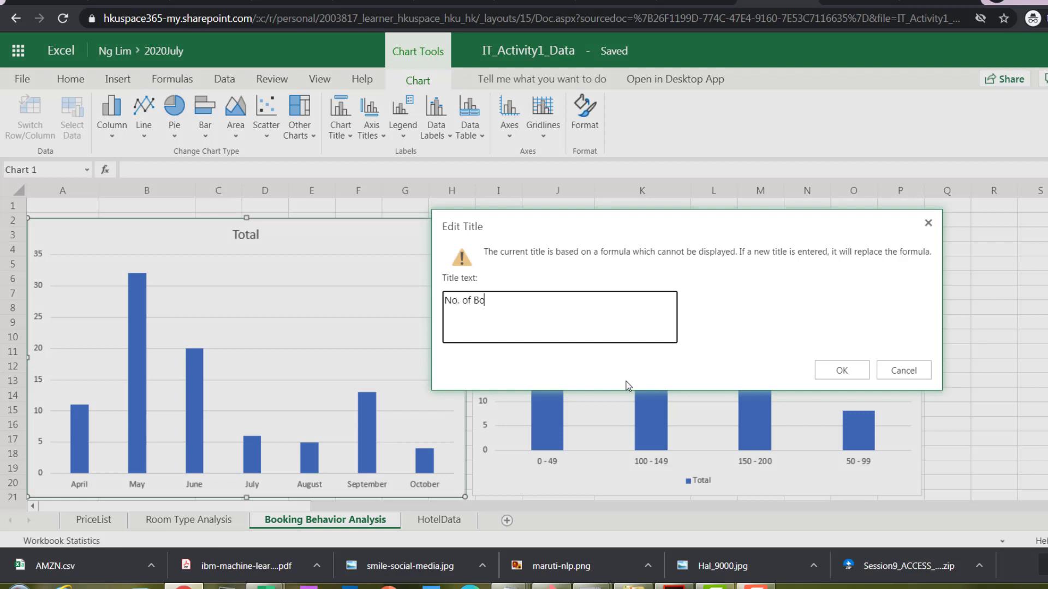
type("No. of Bookings by Month")
left_click(835, 369)
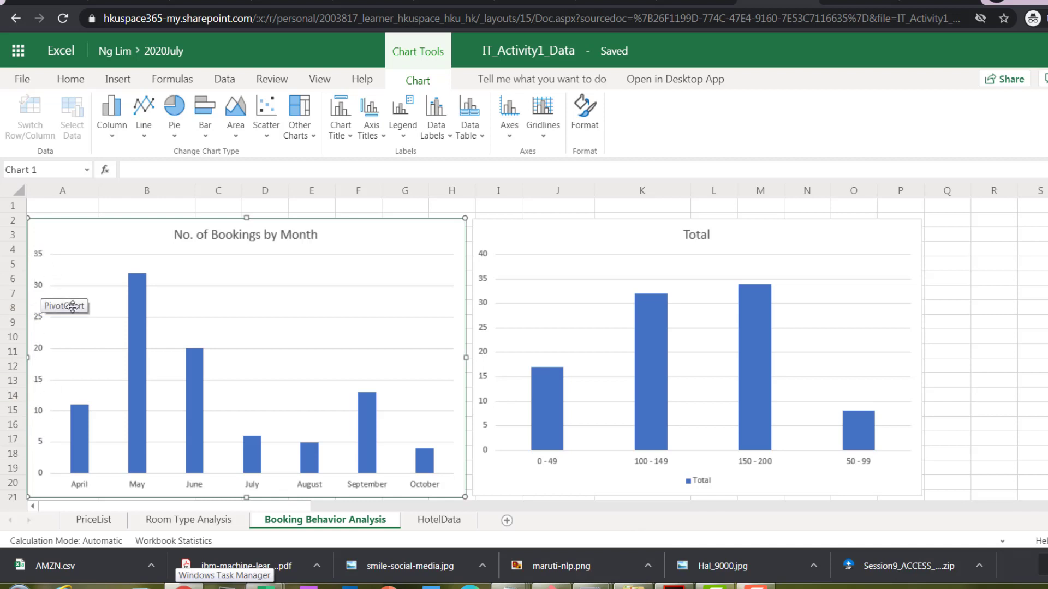
- Add a rotated vertical axis title reading "No. of Bookings" to the monthly chart
left_click(371, 138)
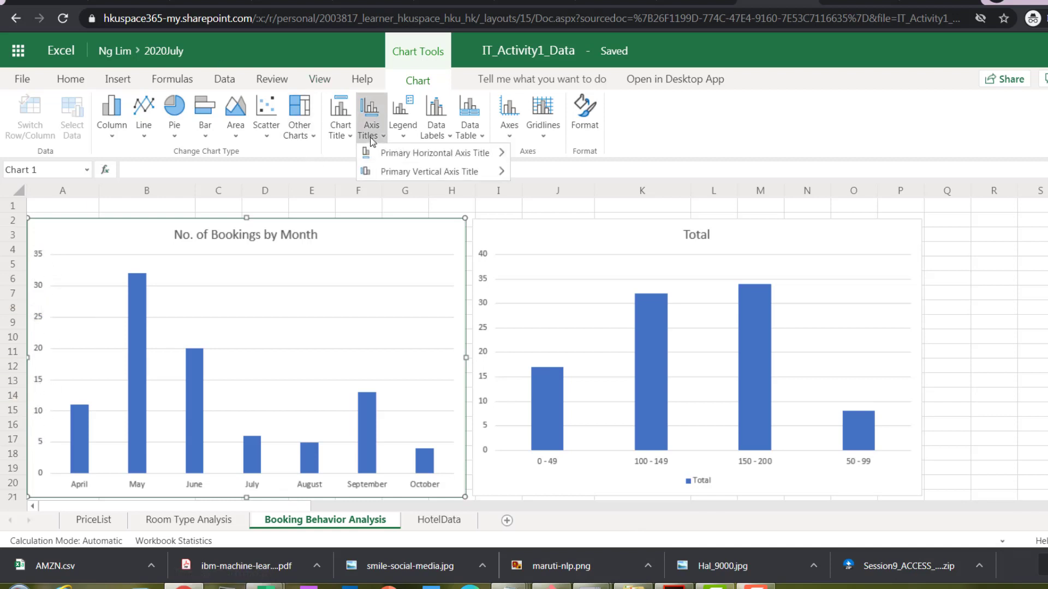
mouse_move(398, 172)
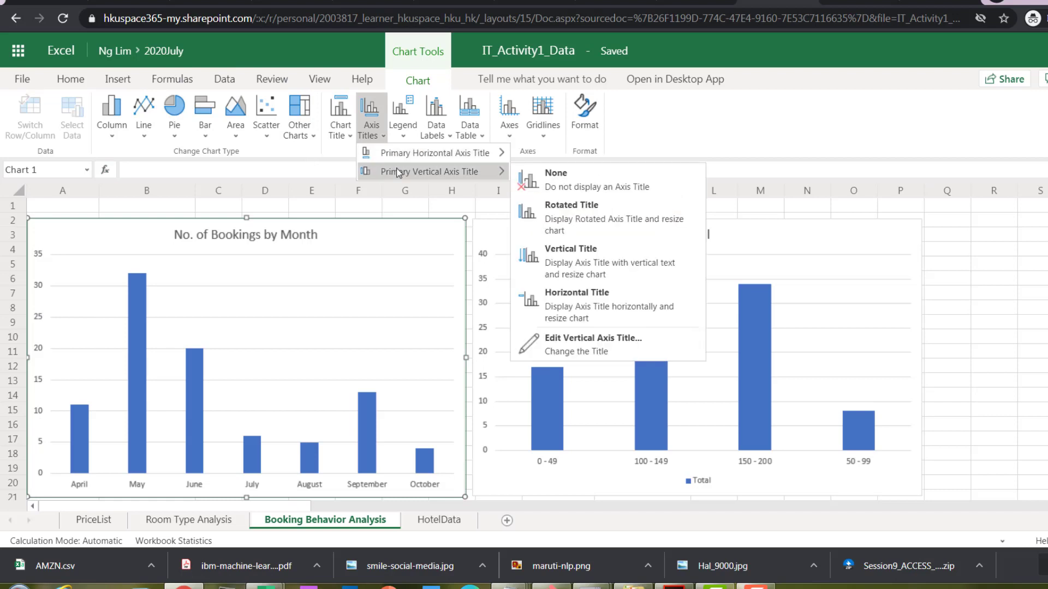
left_click(587, 219)
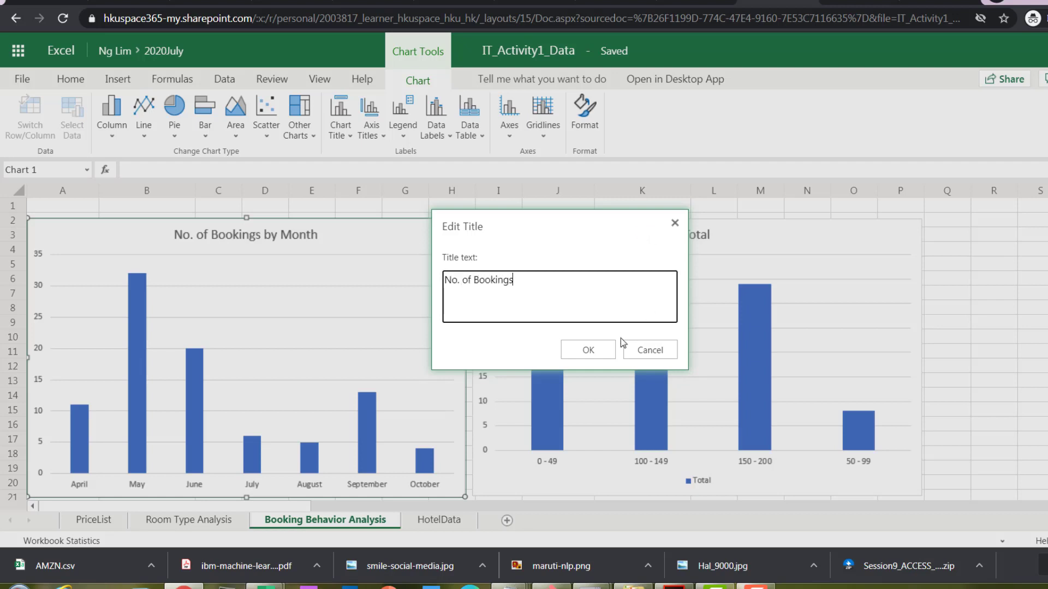
left_click(602, 351)
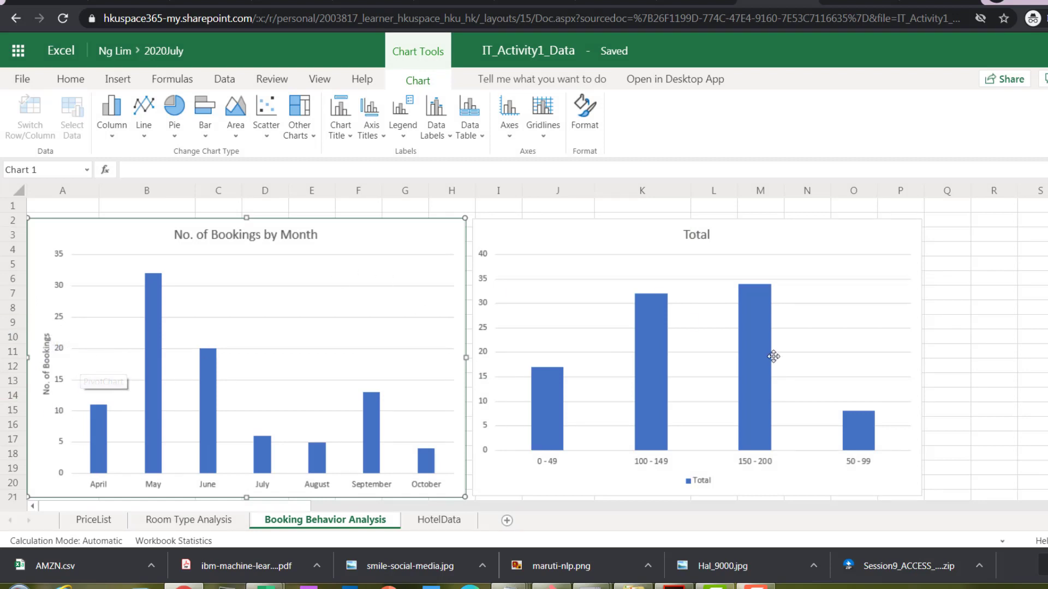
- Turn off the booking pace chart's legend and give it a rotated vertical axis title reading "No. of Bookings"
left_click(811, 234)
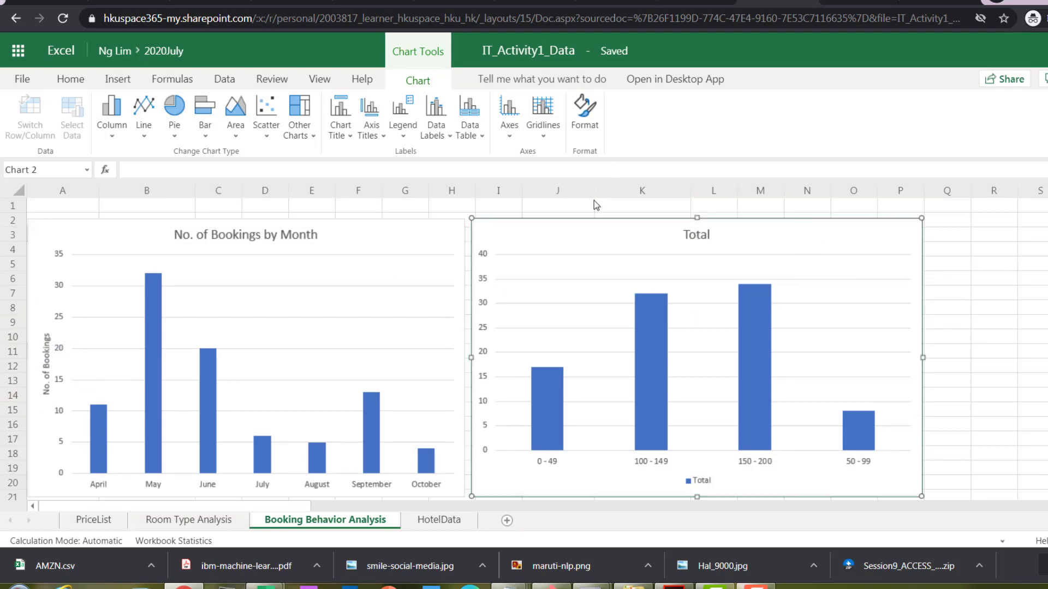
left_click(404, 130)
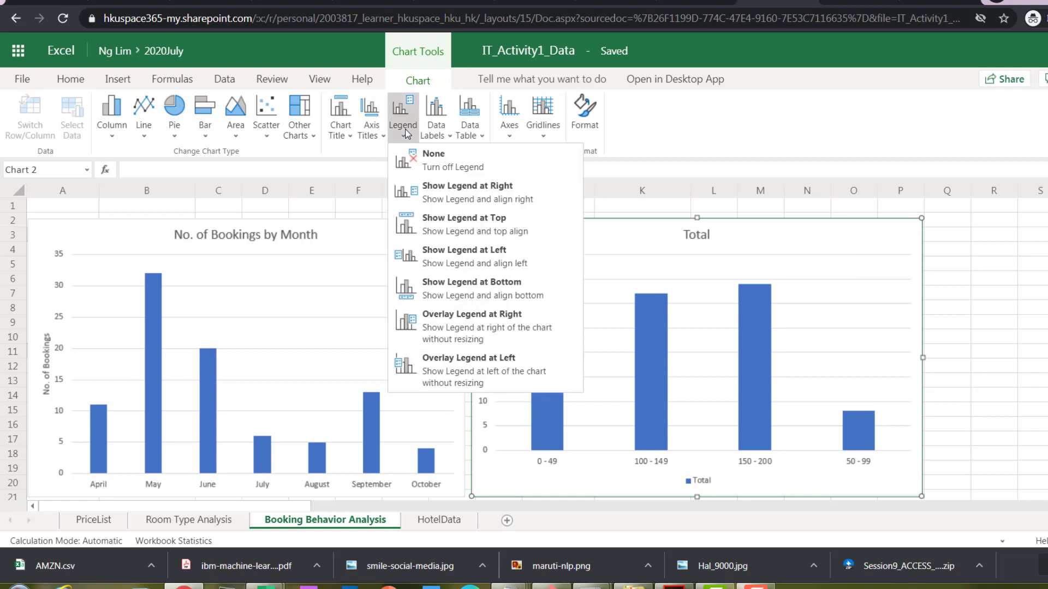
left_click(445, 156)
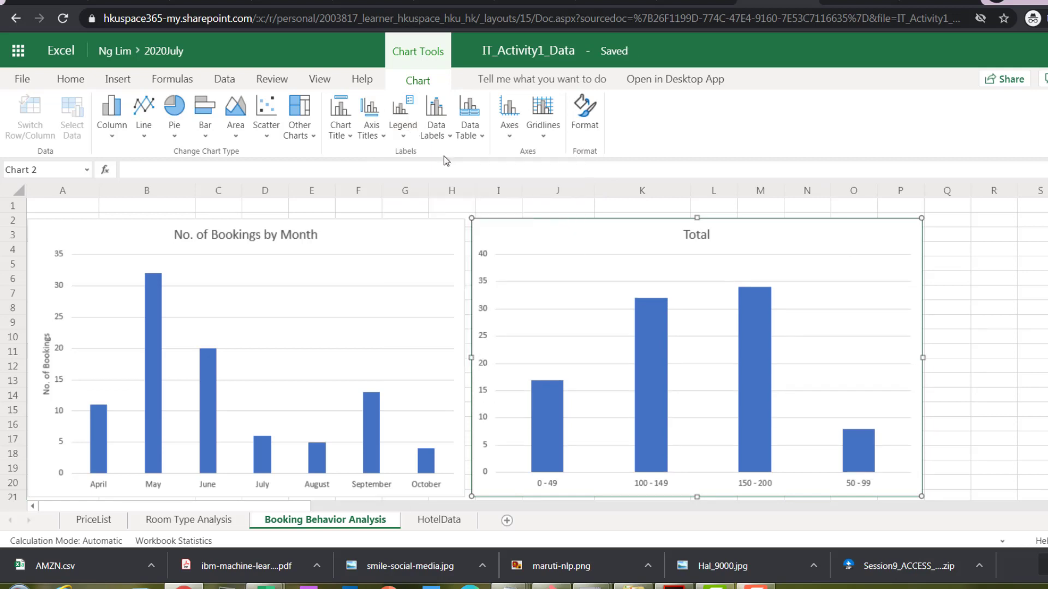
left_click(365, 137)
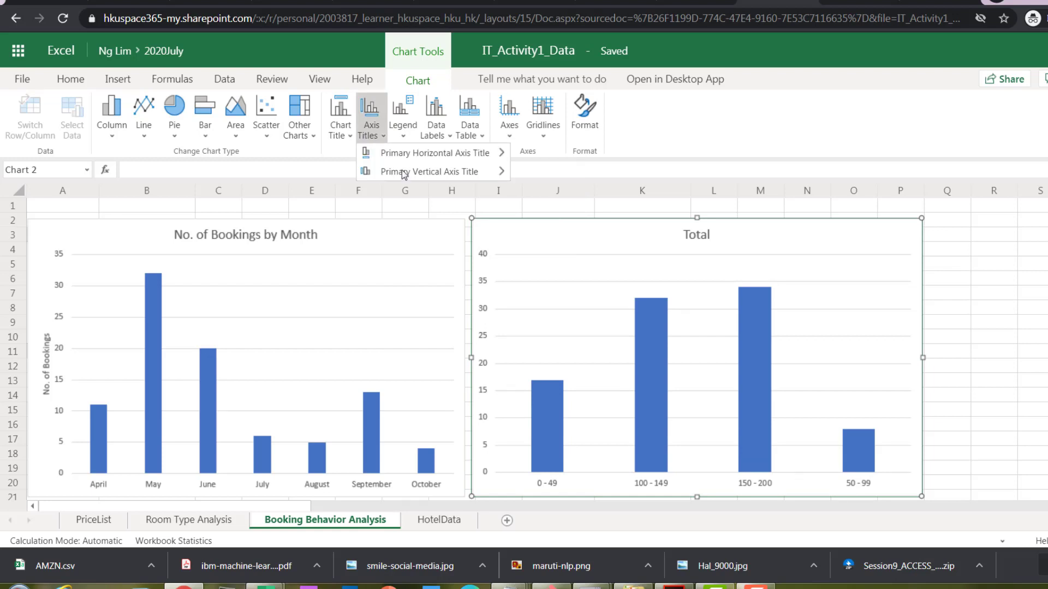
mouse_move(405, 175)
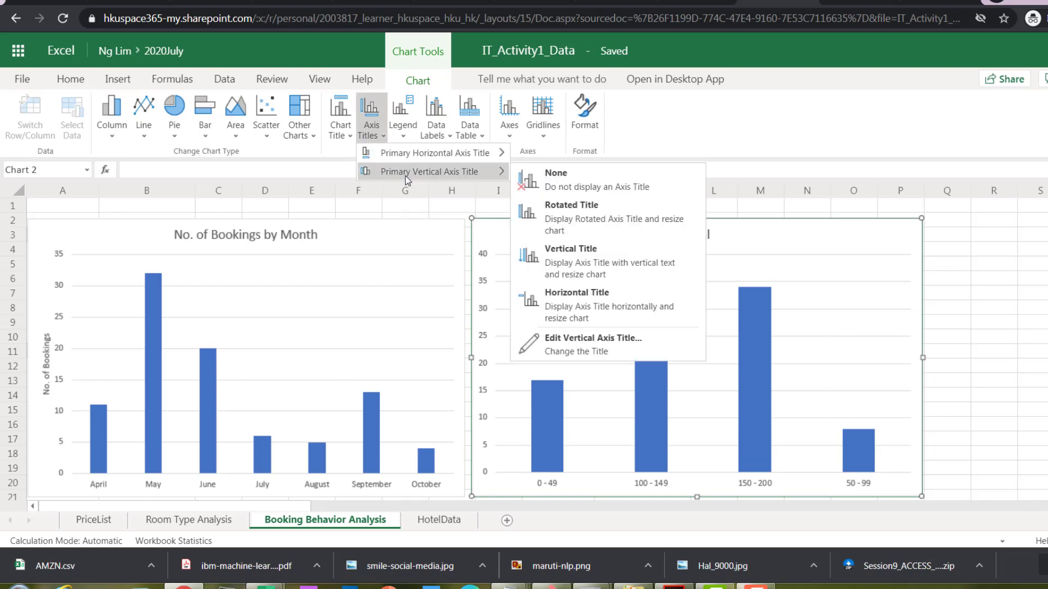
left_click(567, 218)
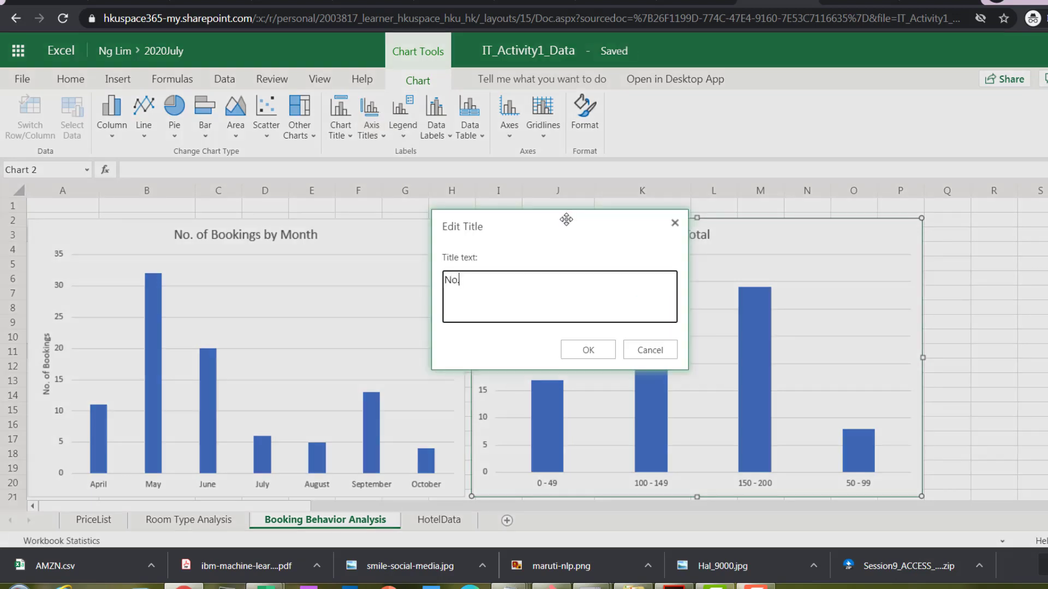
type("No. of Bookings")
left_click(589, 350)
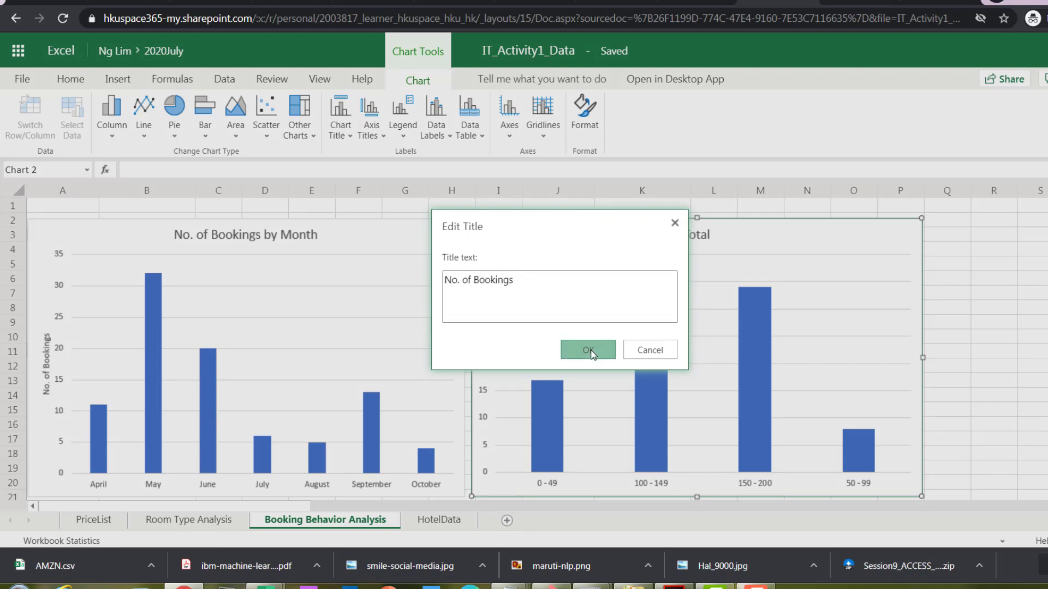
- Set the booking pace chart's title to "Booking Pace Analysis"
left_click(343, 129)
left_click(413, 279)
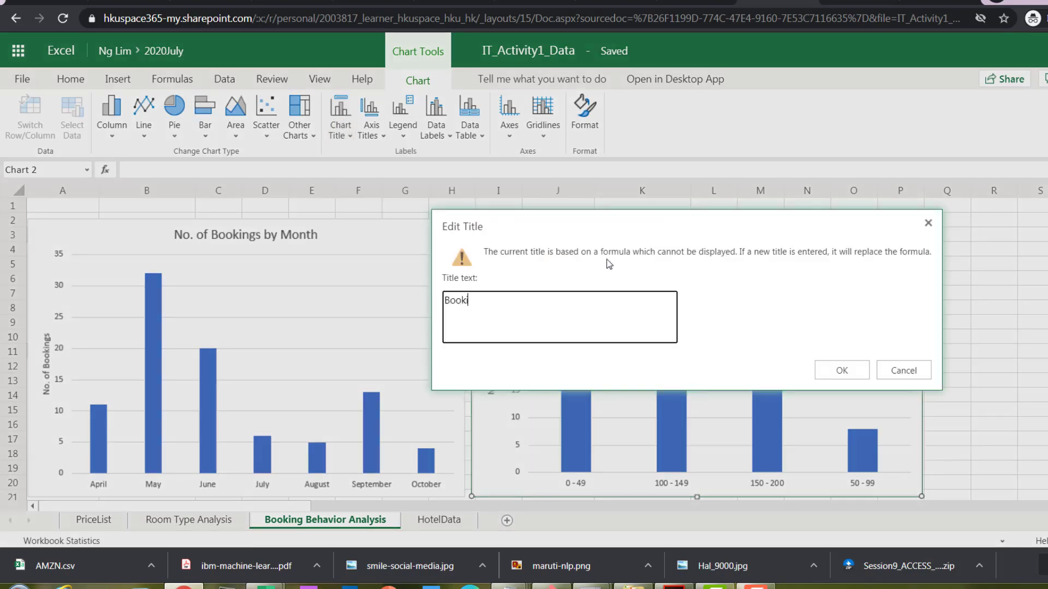
type("Booking Pace Analysis")
left_click(822, 369)
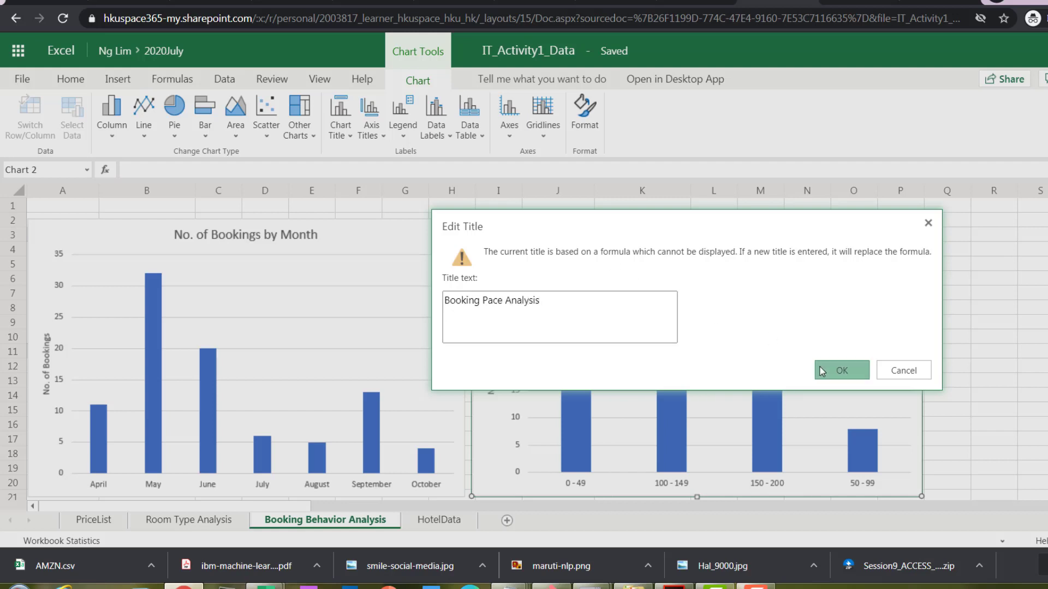
left_click(1008, 329)
left_click(375, 244)
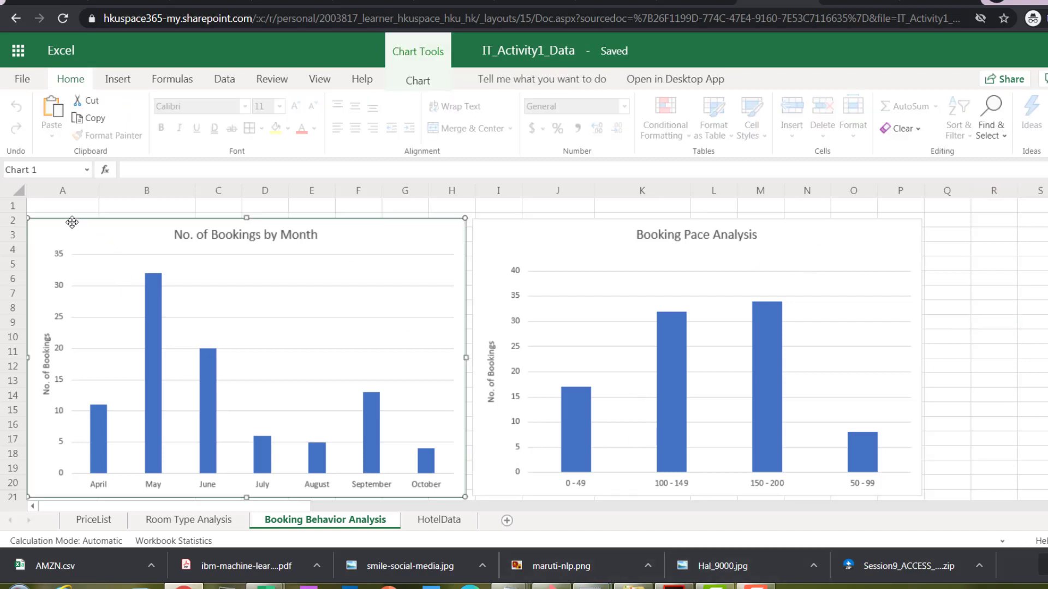
- Insert a new column before column A and narrow it to form a slim margin beside the monthly chart
left_click(71, 192)
right_click(71, 192)
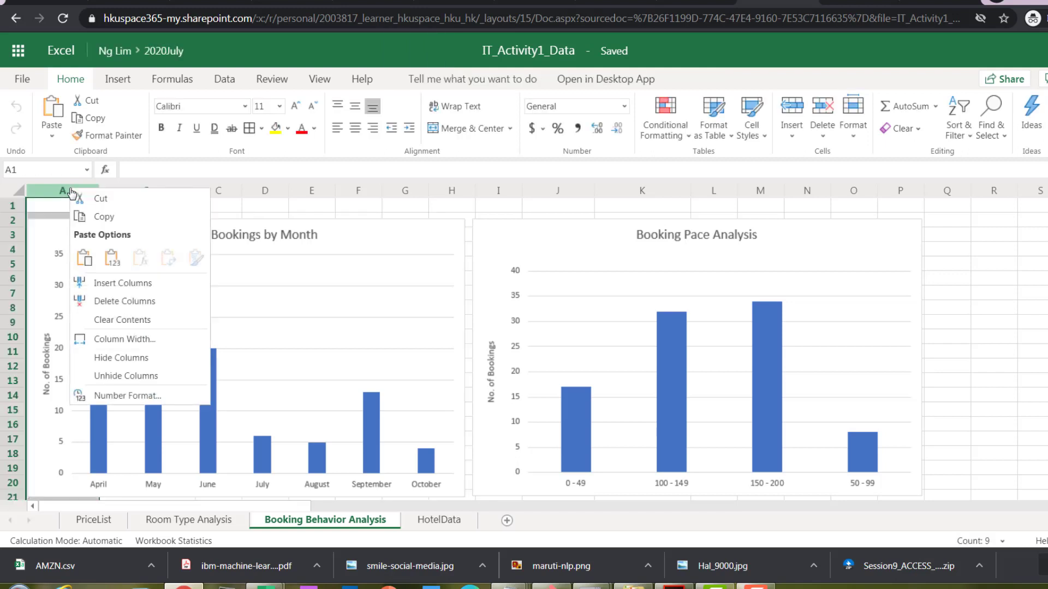
left_click(105, 284)
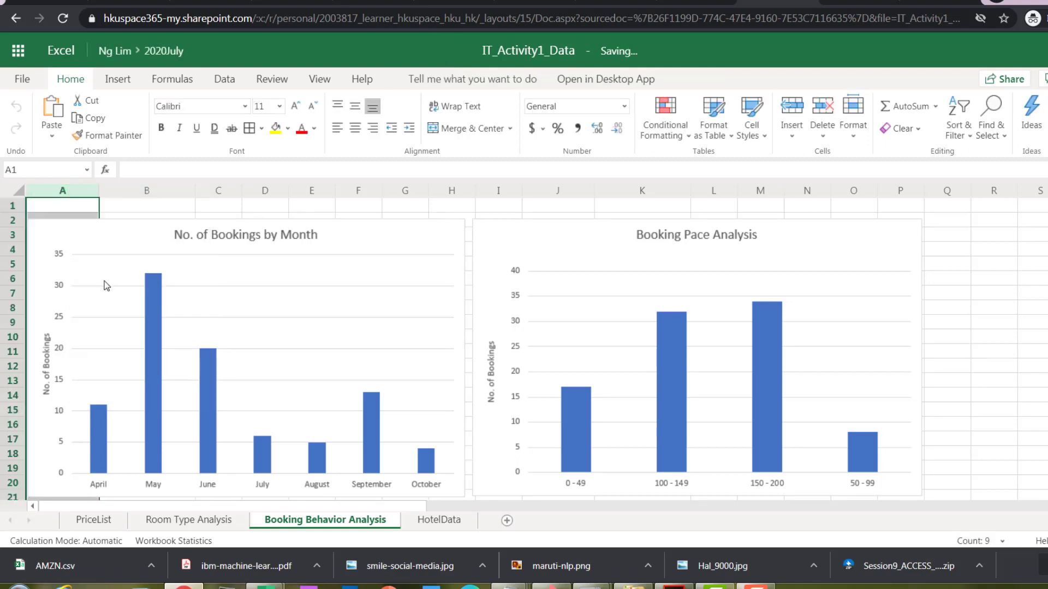
left_click_drag(71, 186, 57, 185)
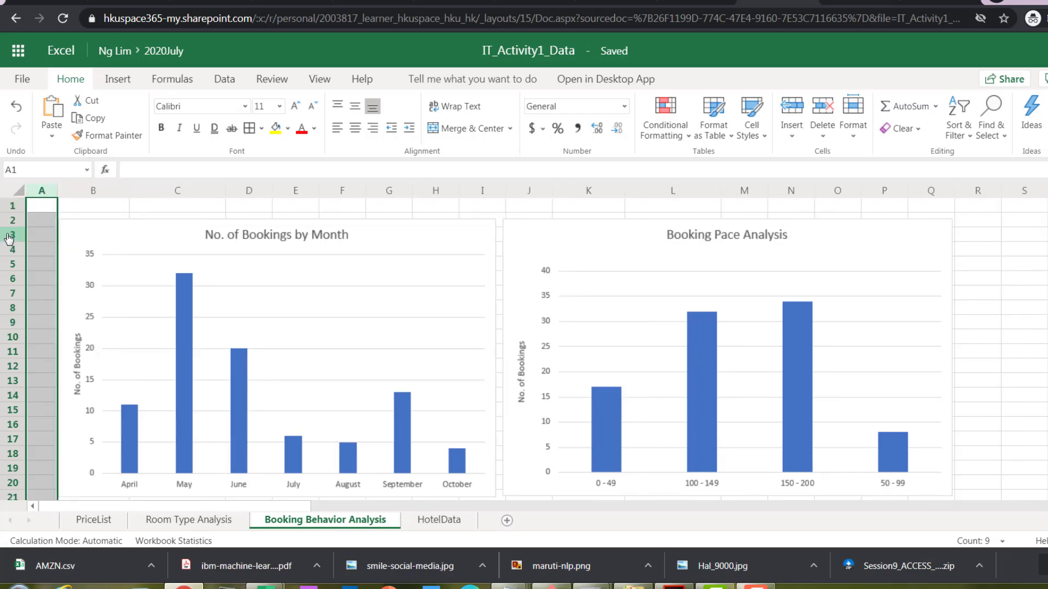
- Fill the range A2:R22 behind both charts with the lightest theme blue
left_click_drag(41, 220, 975, 319)
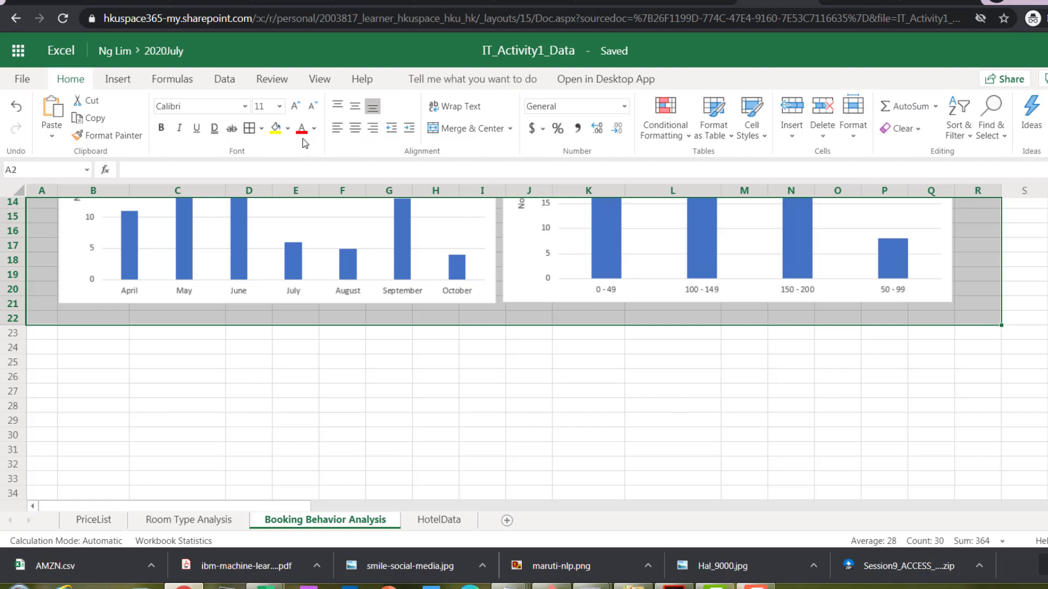
left_click(287, 129)
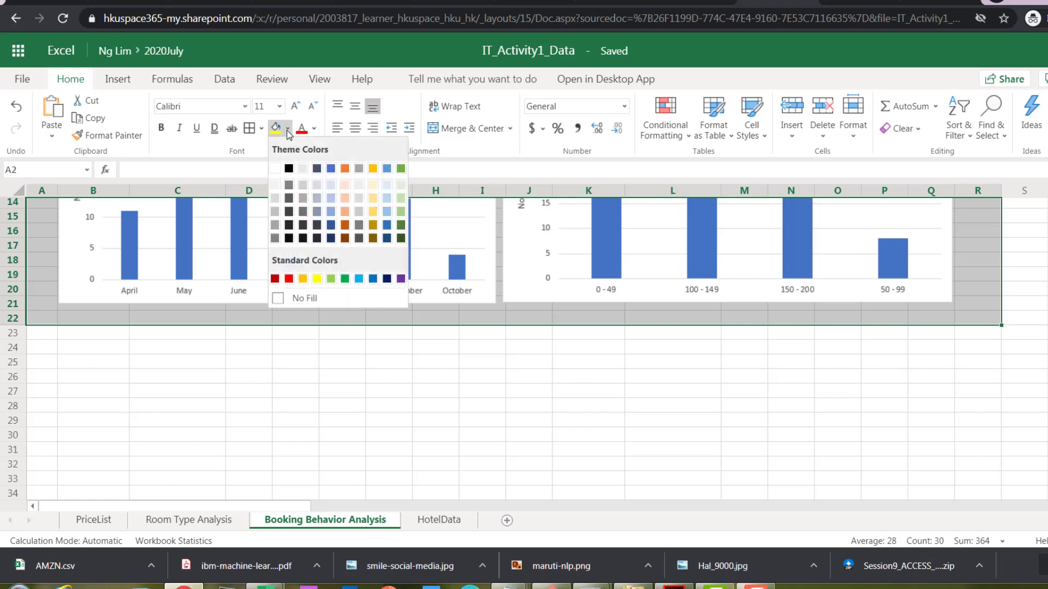
left_click(386, 185)
left_click(791, 406)
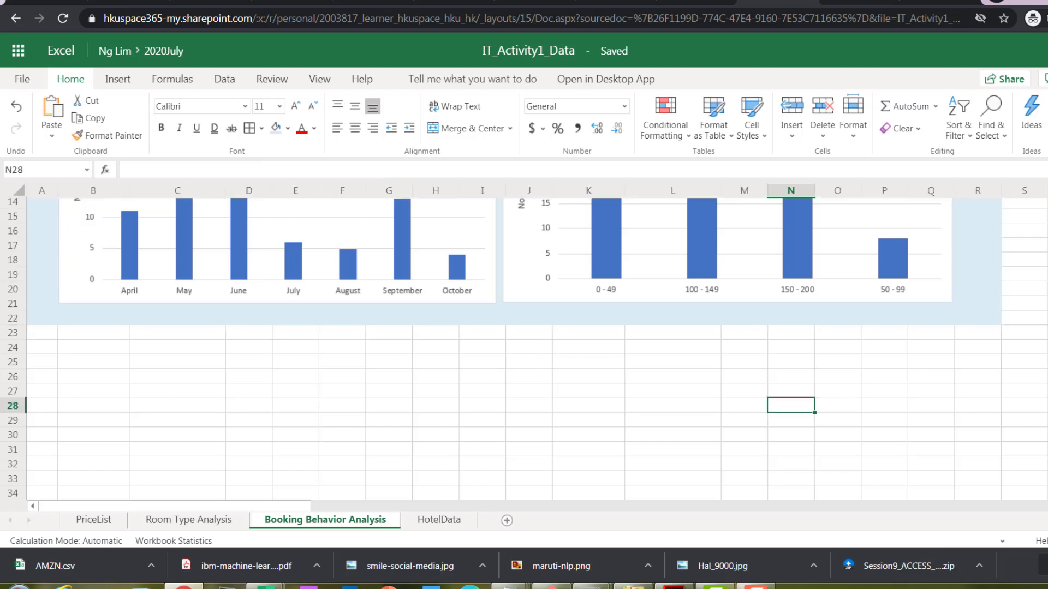
scroll(791, 405, "up", 5)
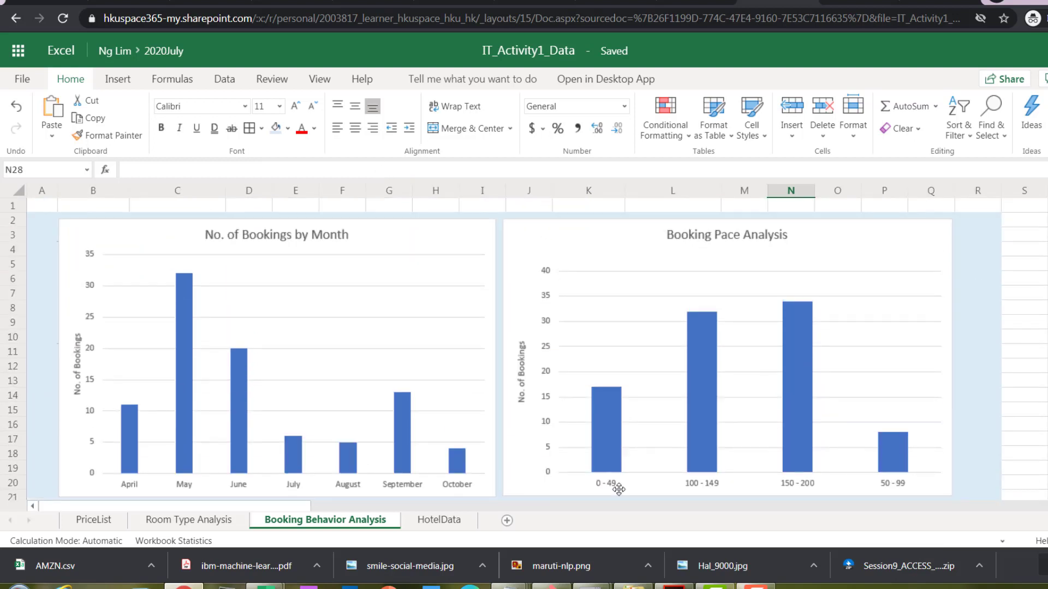
- Switch to the answers PDF and examine the Booking Pace by Nationality table's row and column layout
left_click(675, 586)
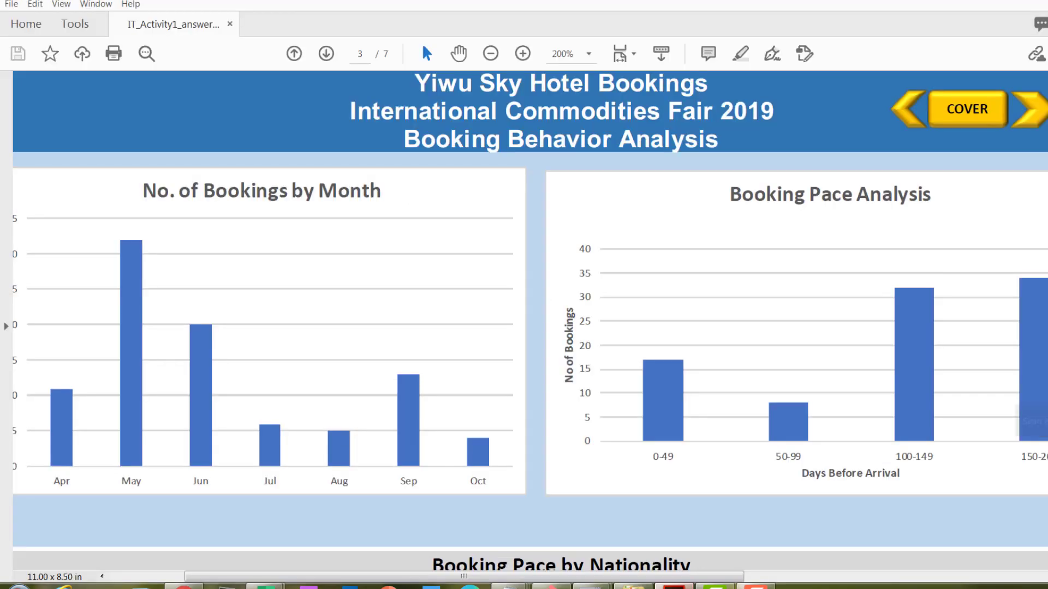
scroll(529, 321, "down", 7)
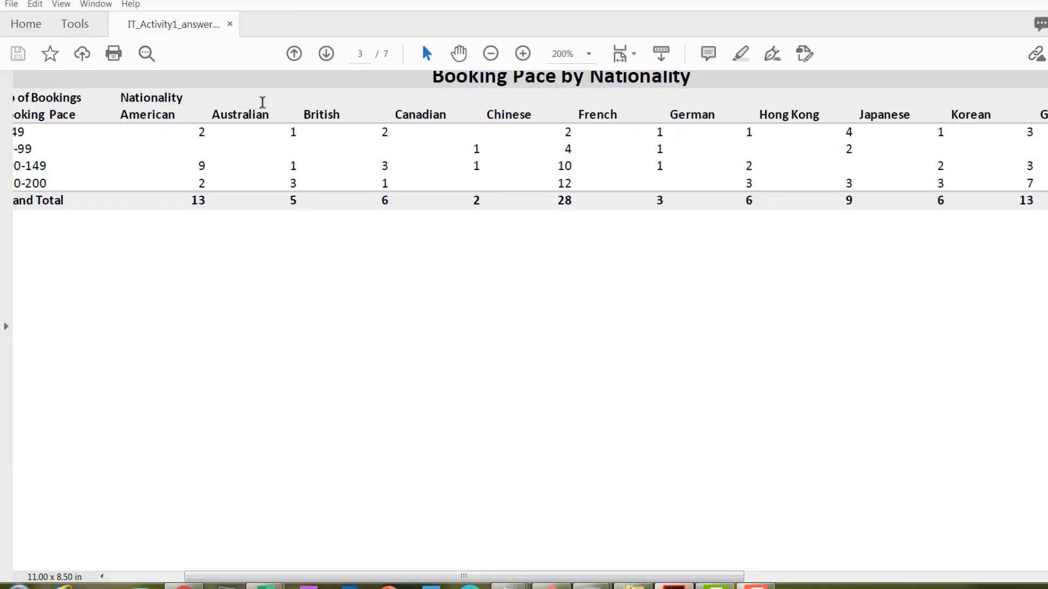
left_click_drag(556, 577, 447, 573)
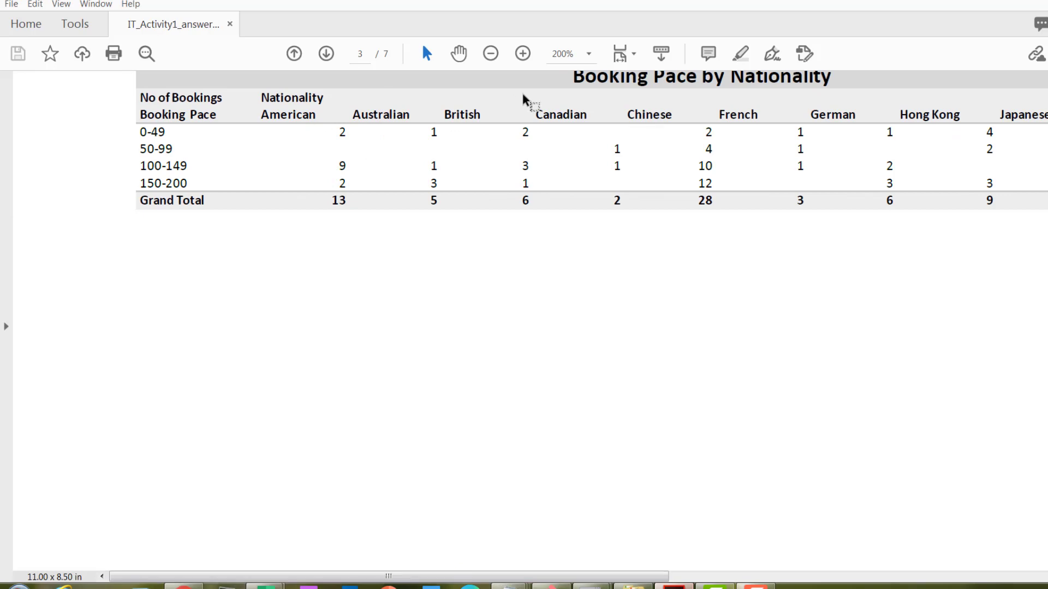